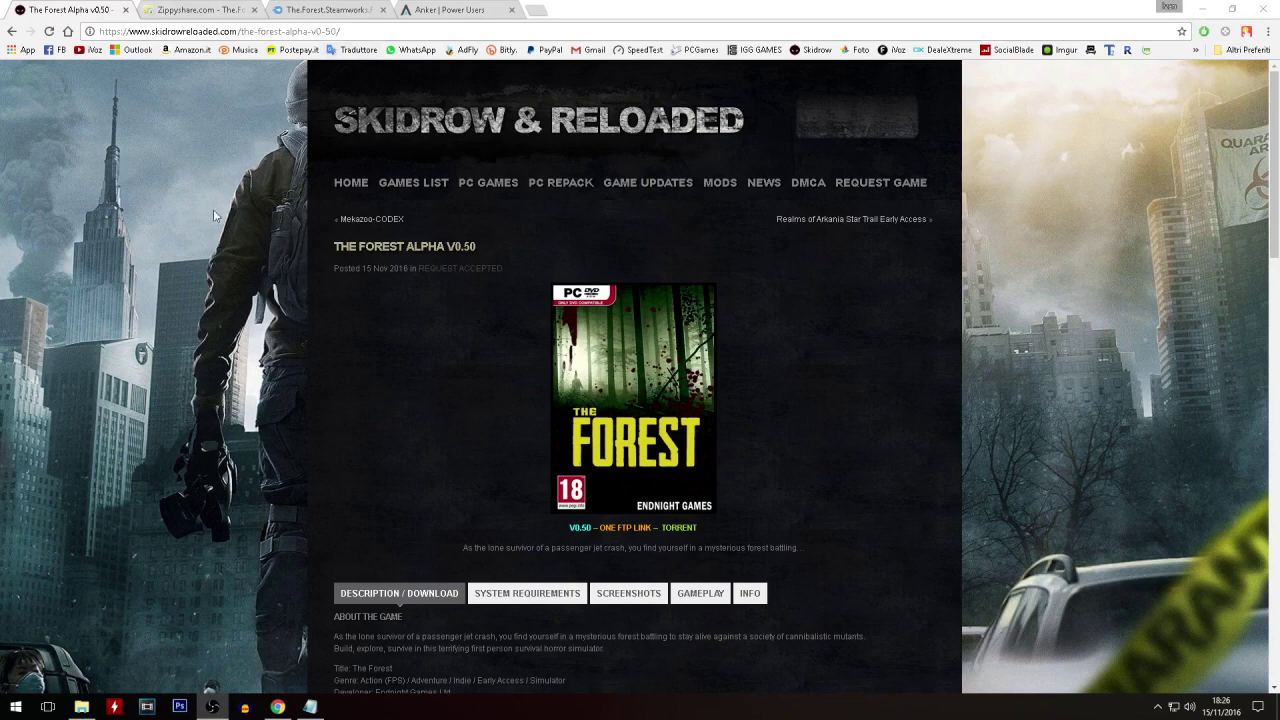
Find the torrent link on the game page and download The.Forest.Public.Alpha.v0.50.torrent from its Zippyshare page
{"action": "scroll", "coordinate": [213, 215], "scroll_direction": "down", "scroll_amount": 5}
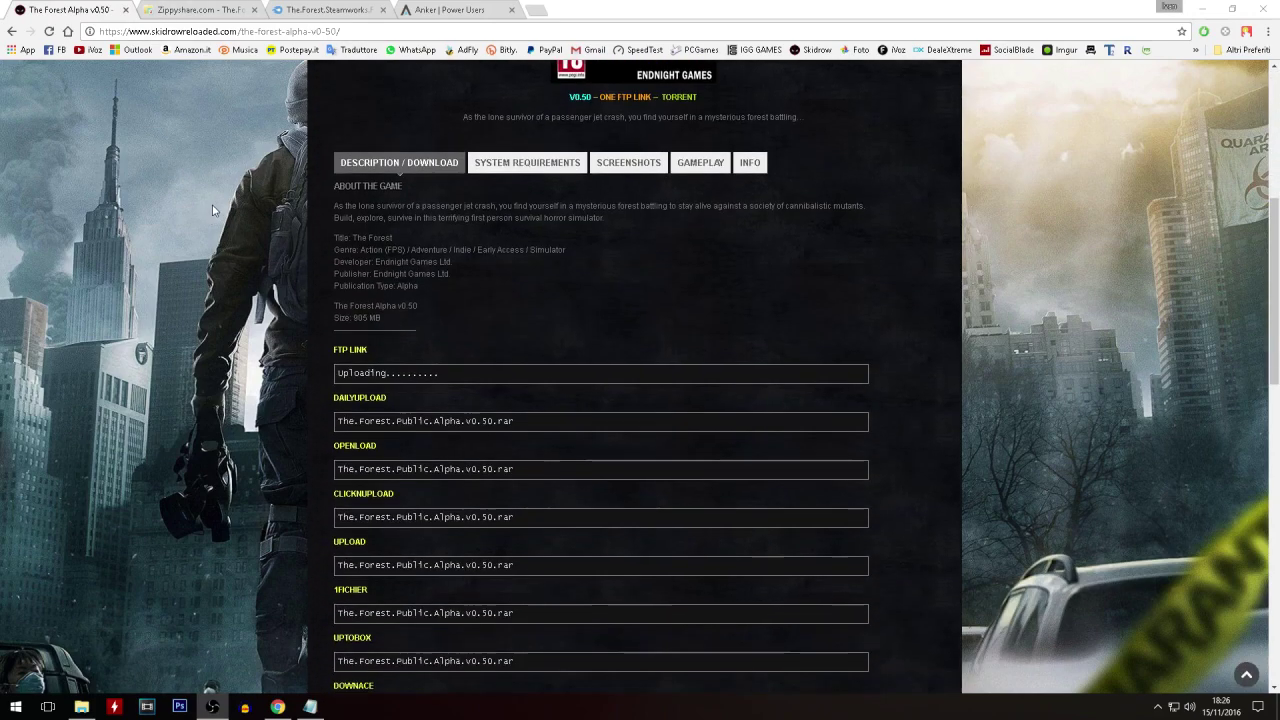
{"action": "scroll", "coordinate": [213, 210], "scroll_direction": "down", "scroll_amount": 6}
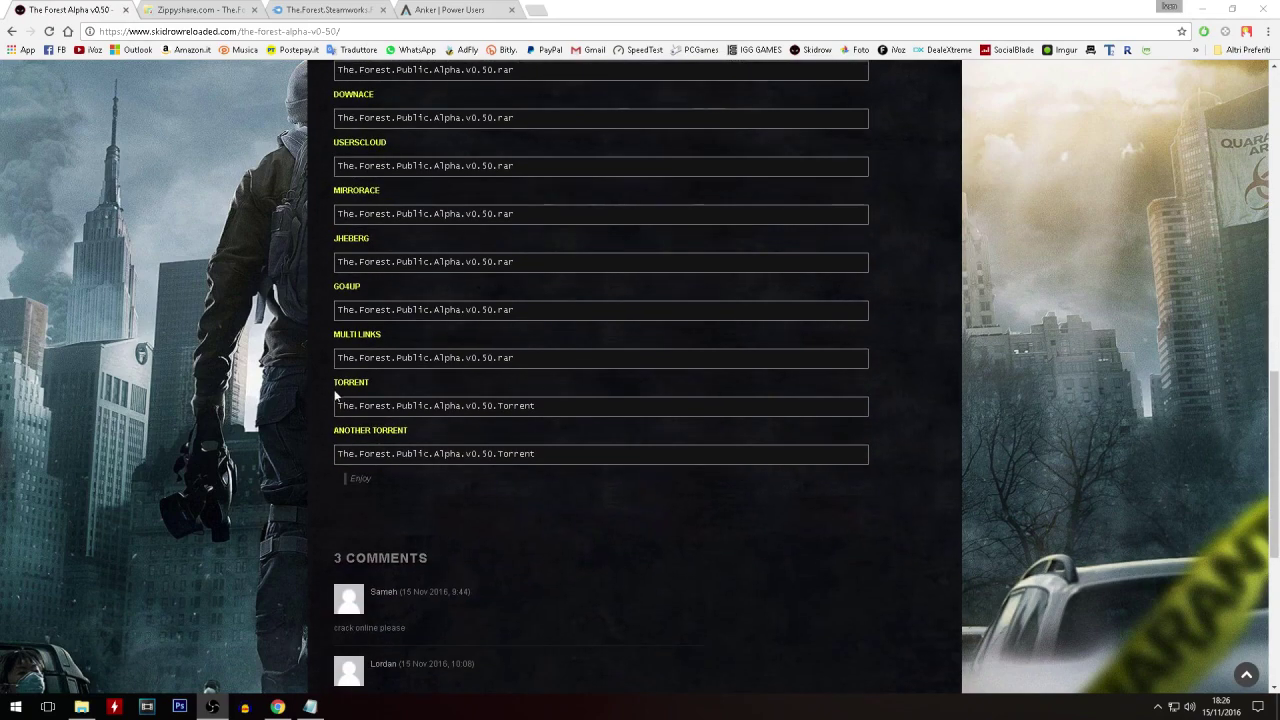
{"action": "scroll", "coordinate": [345, 372], "scroll_direction": "down", "scroll_amount": 1}
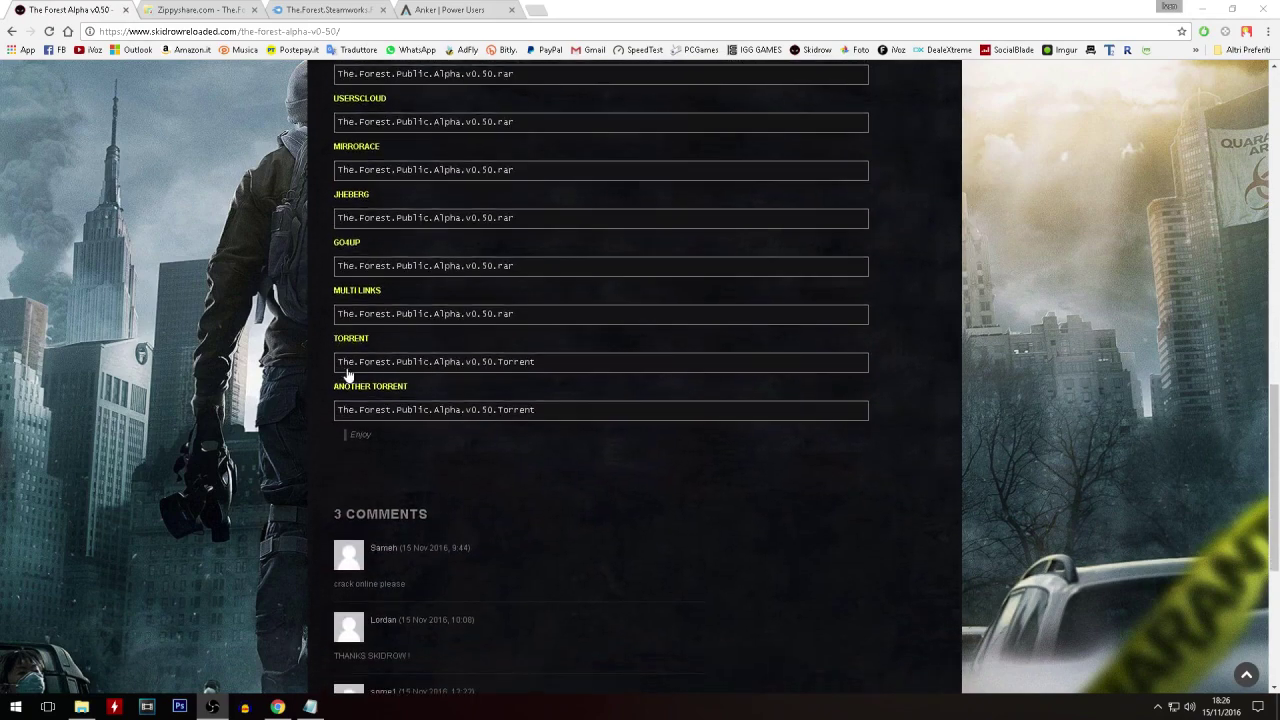
{"action": "left_click", "coordinate": [200, 9]}
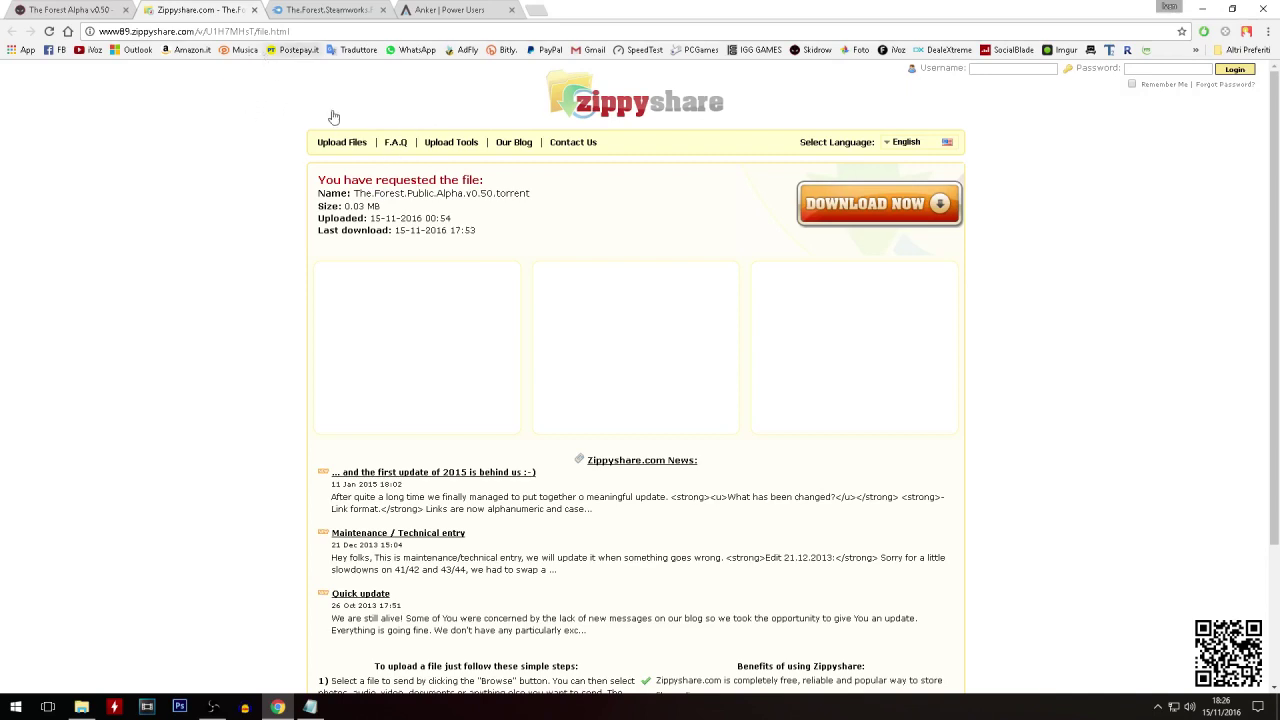
{"action": "left_click", "coordinate": [97, 9]}
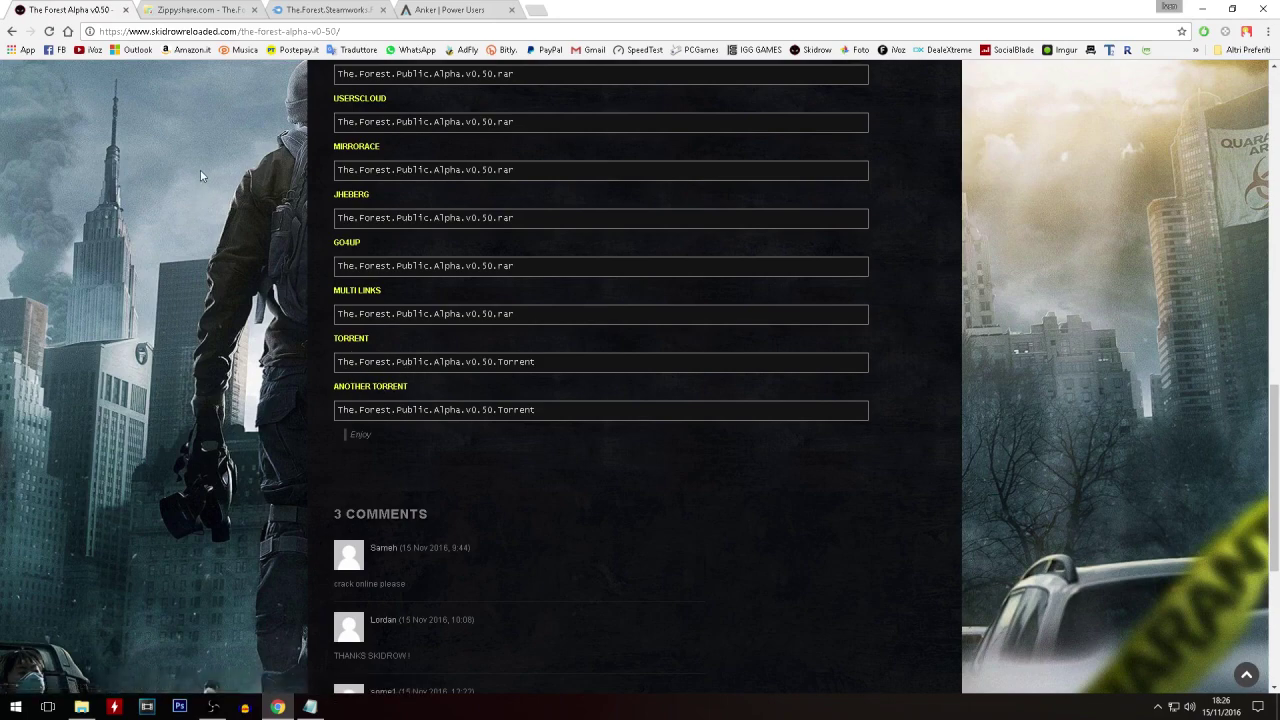
{"action": "left_click", "coordinate": [188, 6]}
{"action": "left_click", "coordinate": [70, 9]}
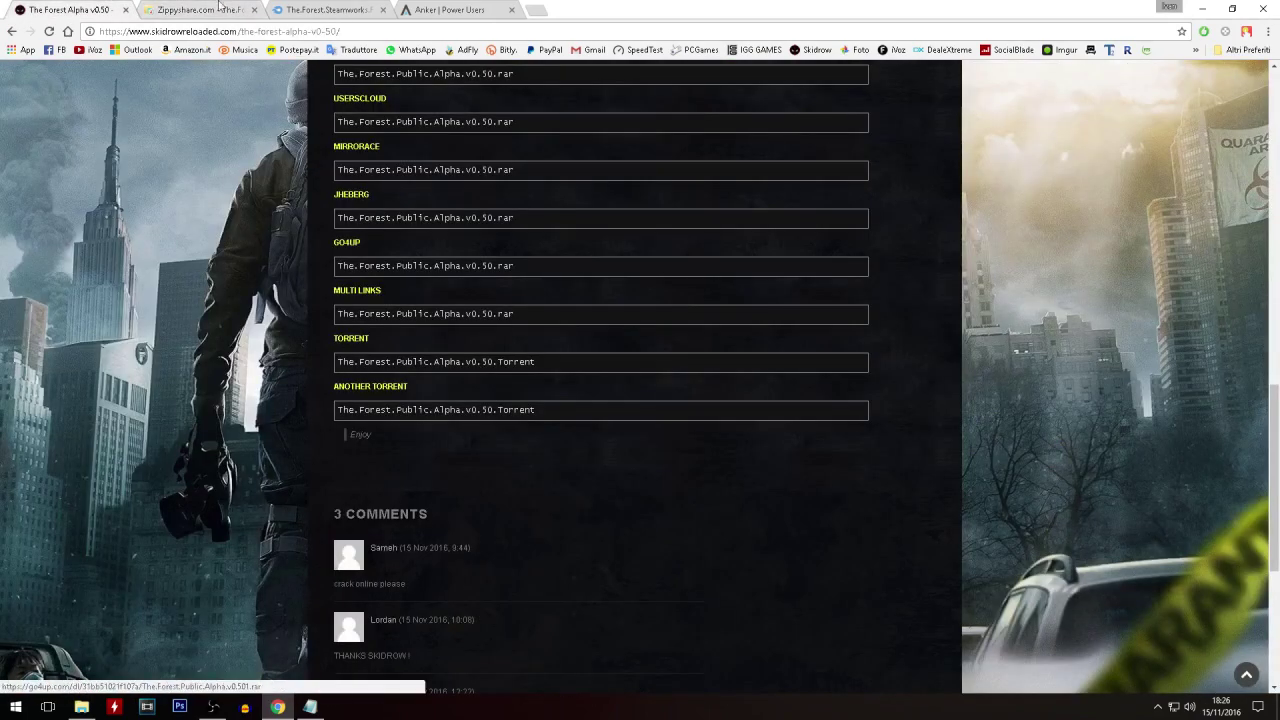
{"action": "left_click", "coordinate": [343, 362]}
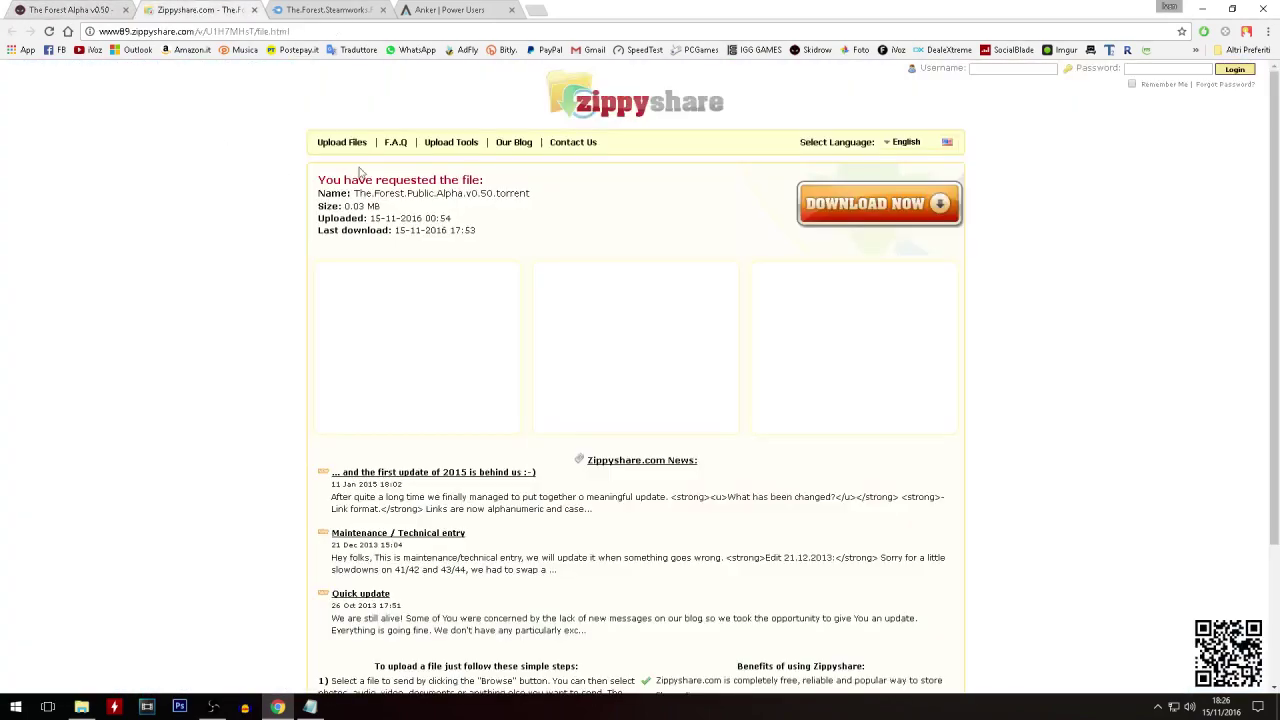
{"action": "left_click", "coordinate": [853, 206]}
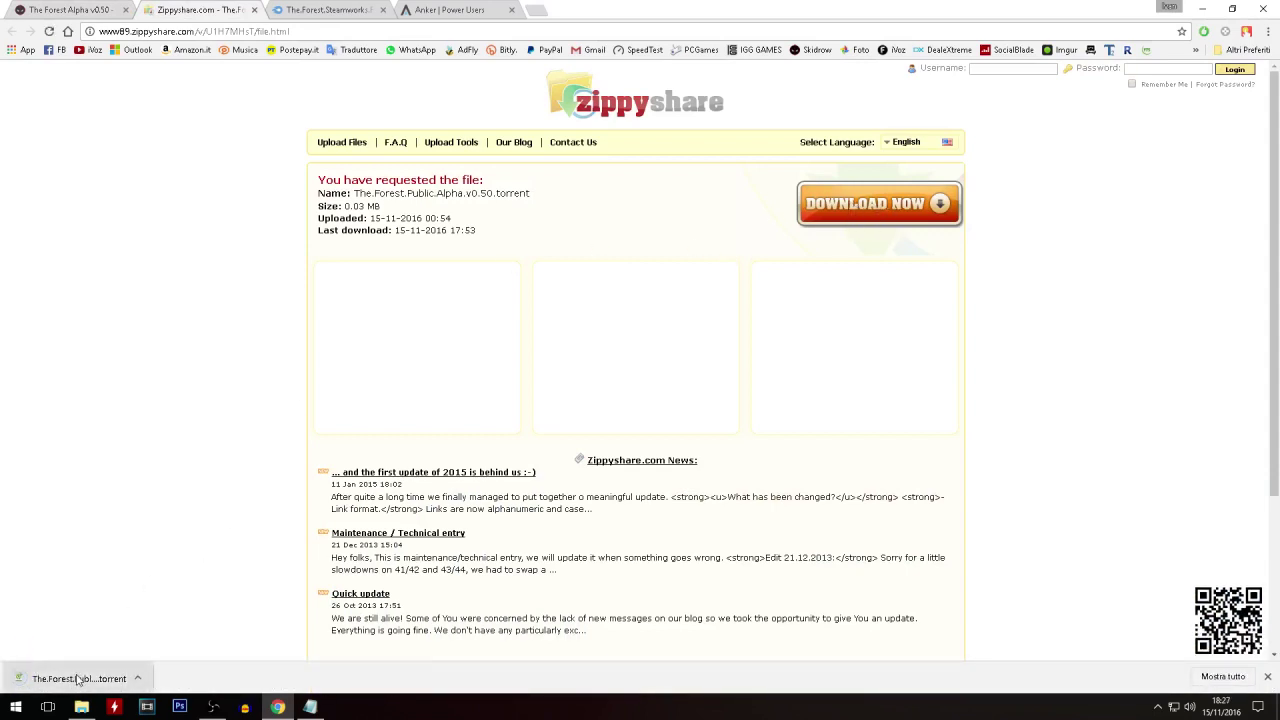
Open the downloaded torrent in µTorrent and add it with only the 806 MB game archive selected, excluding the .url and .txt files
{"action": "left_click", "coordinate": [78, 679]}
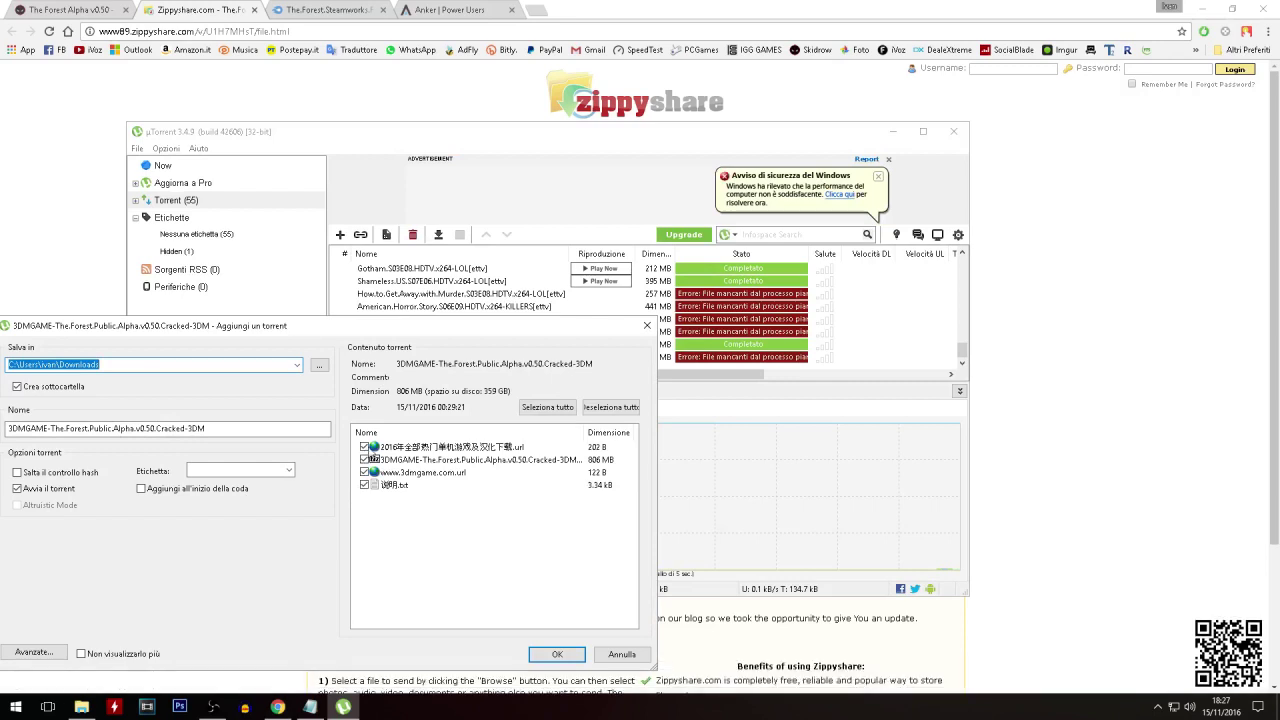
{"action": "left_click", "coordinate": [364, 446]}
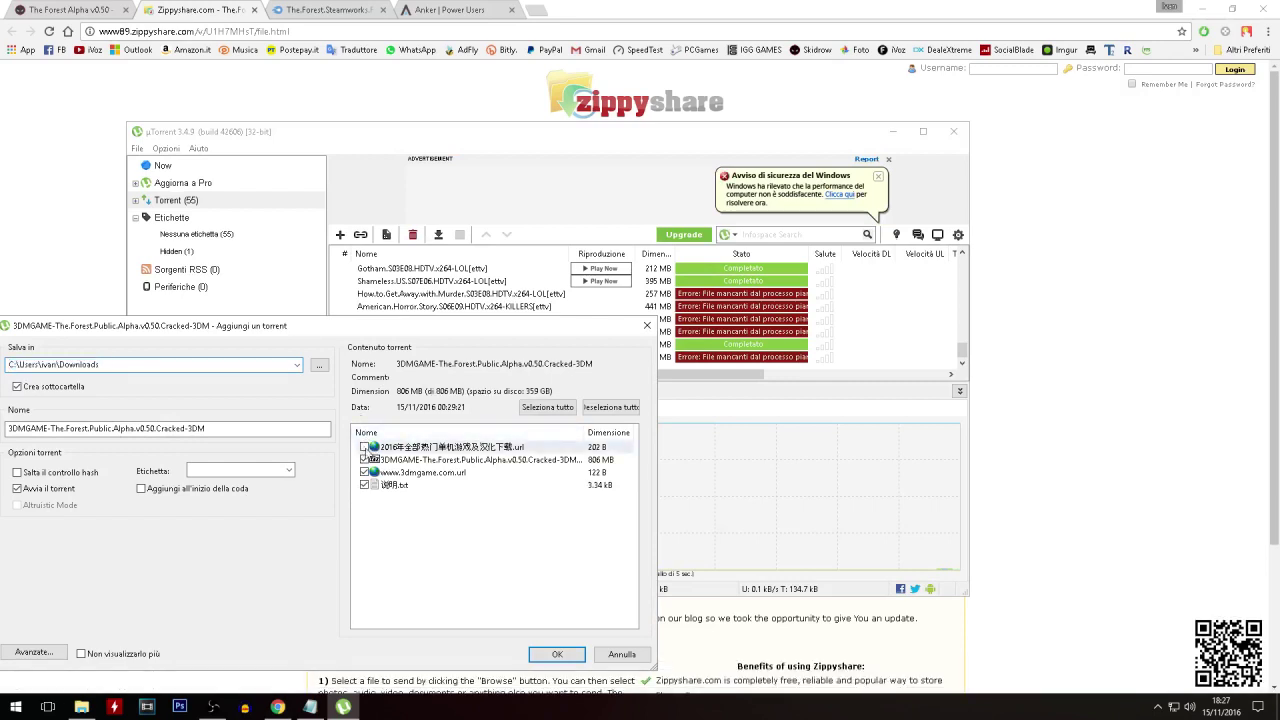
{"action": "left_click", "coordinate": [364, 472]}
{"action": "left_click", "coordinate": [364, 485]}
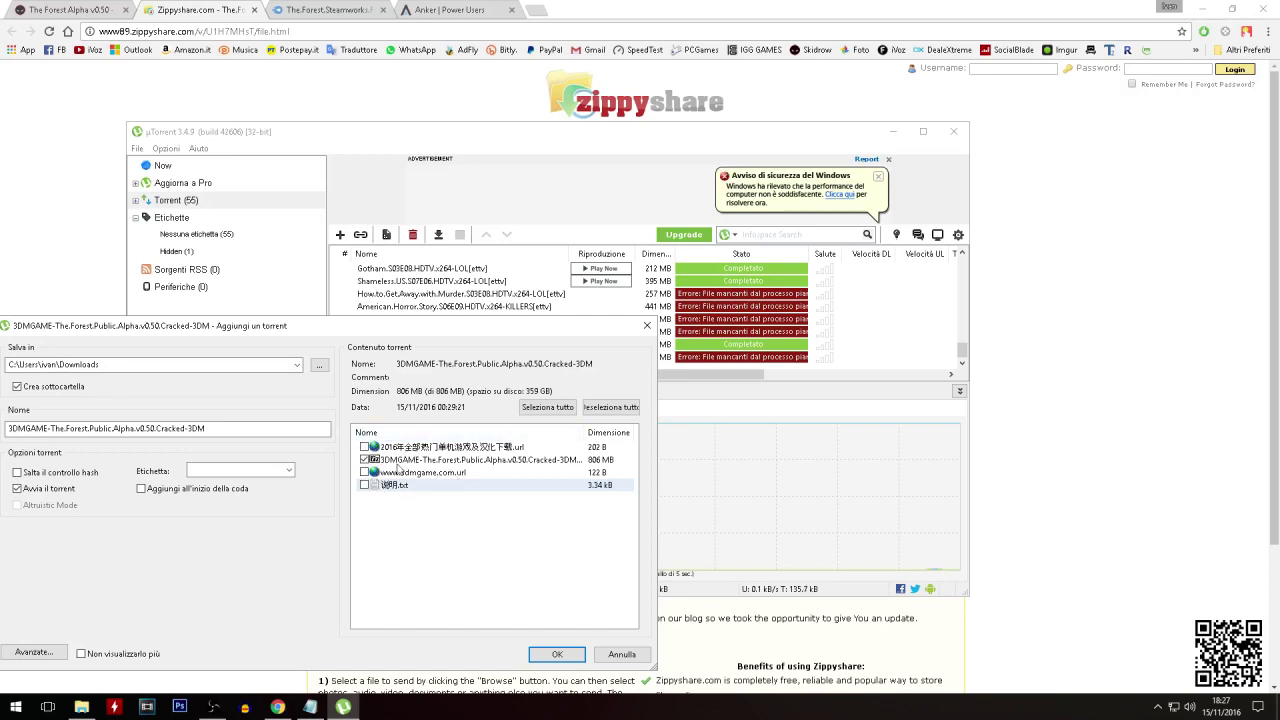
{"action": "left_click", "coordinate": [557, 654]}
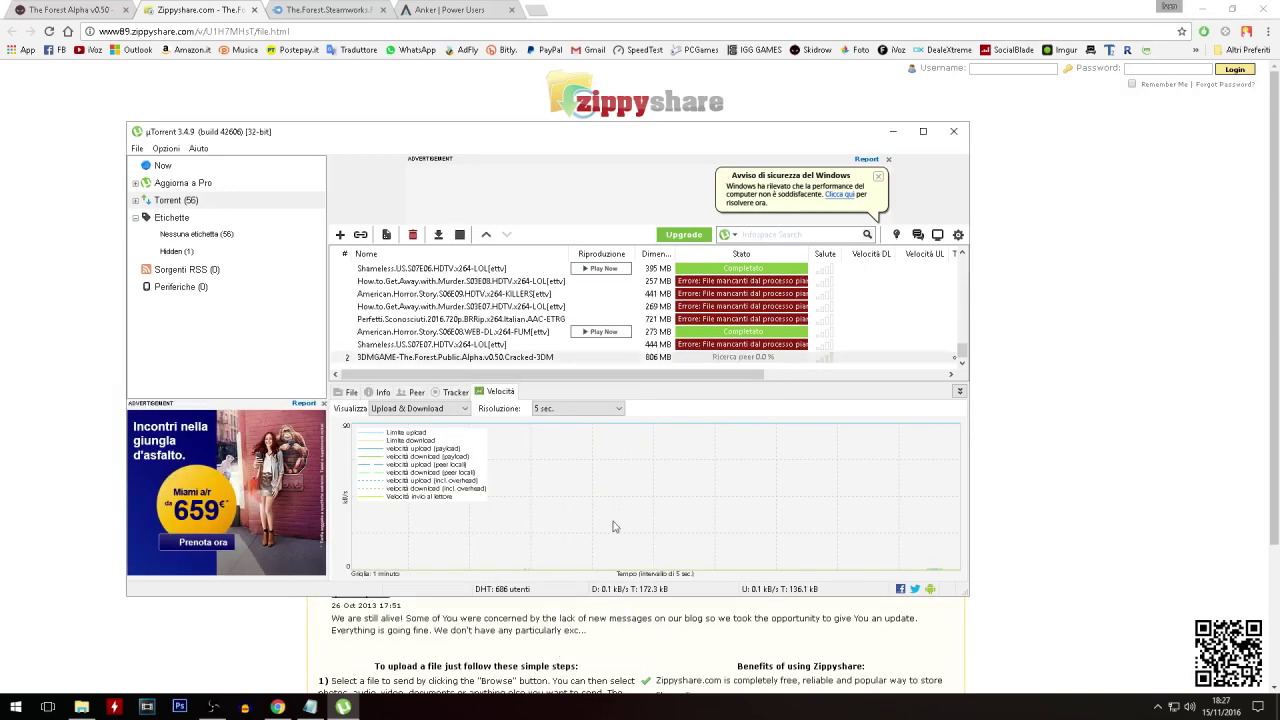
Maximize the µTorrent window, force-start the 3DMGAME-The.Forest torrent and set its bandwidth allocation to high (Alta)
{"action": "double_click", "coordinate": [723, 131]}
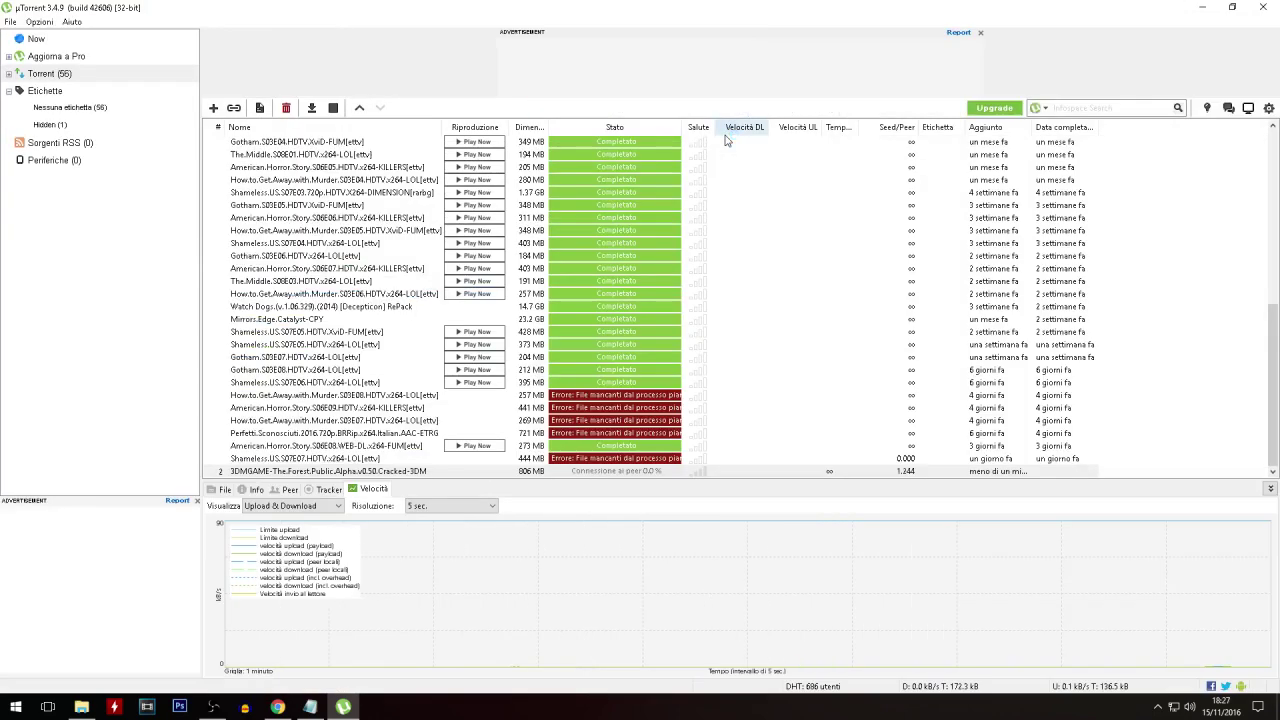
{"action": "right_click", "coordinate": [620, 475]}
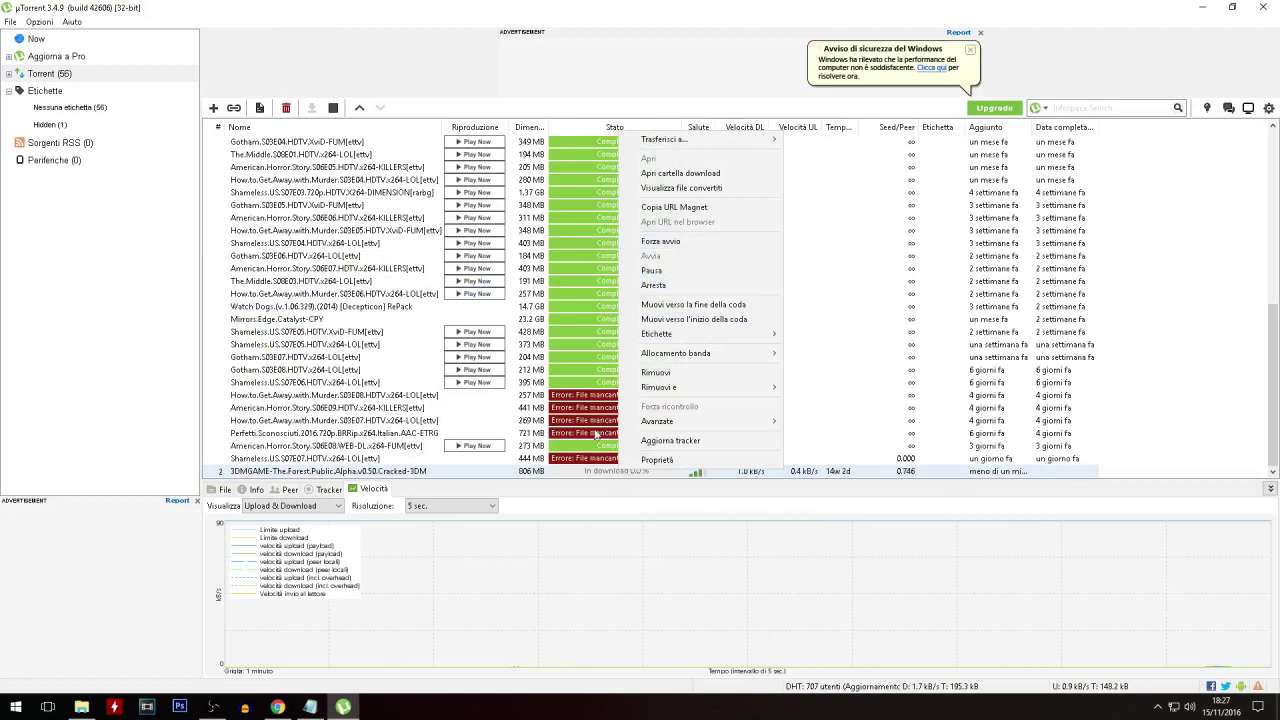
{"action": "left_click", "coordinate": [660, 241]}
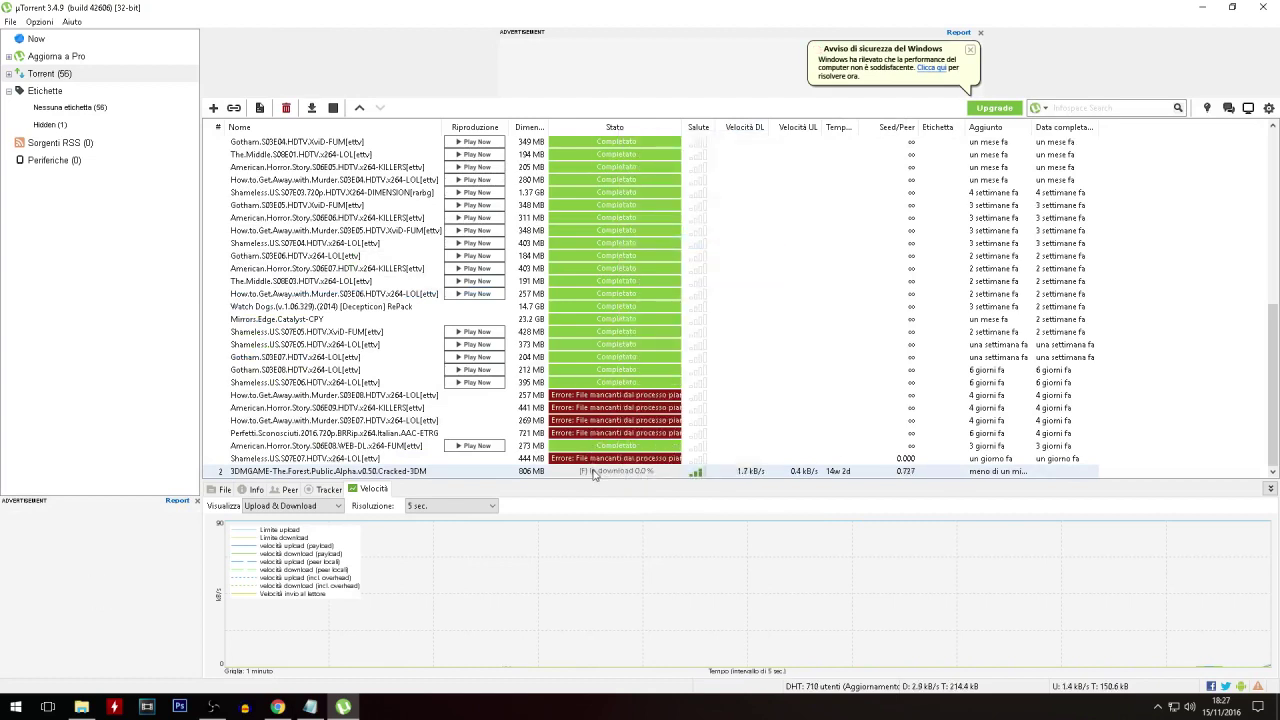
{"action": "right_click", "coordinate": [594, 474]}
{"action": "mouse_move", "coordinate": [705, 353]}
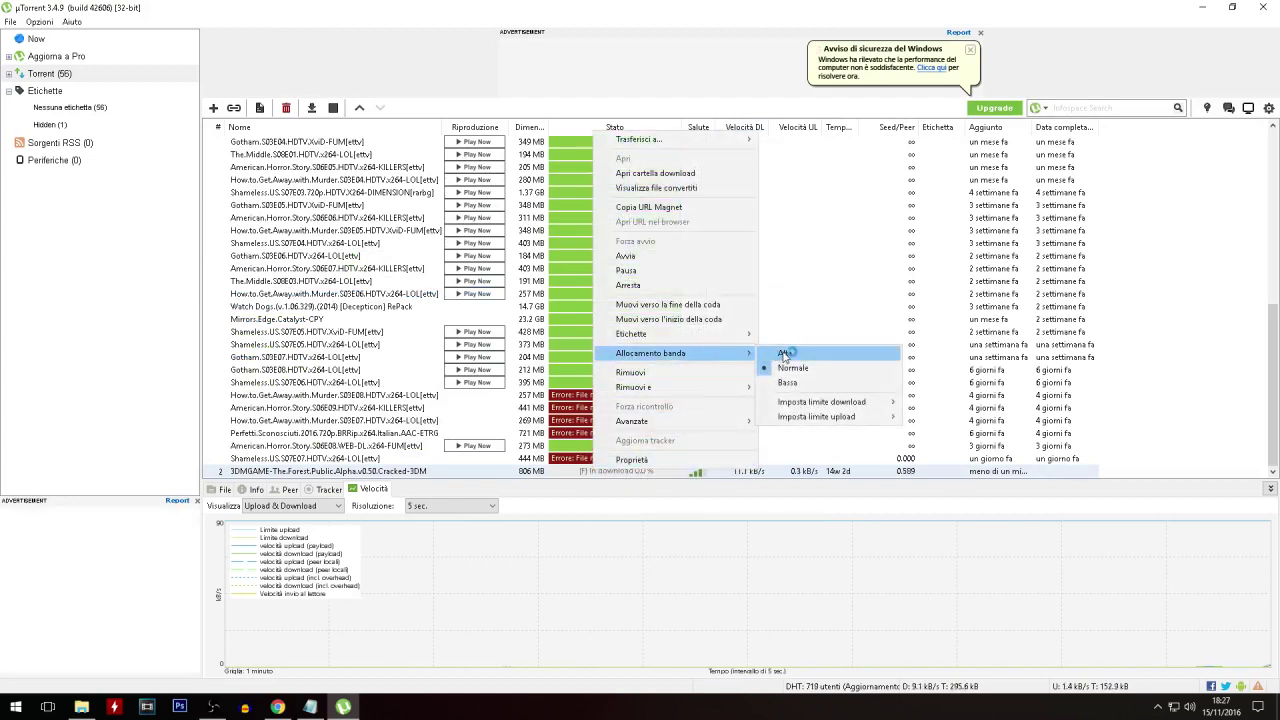
{"action": "left_click", "coordinate": [785, 354]}
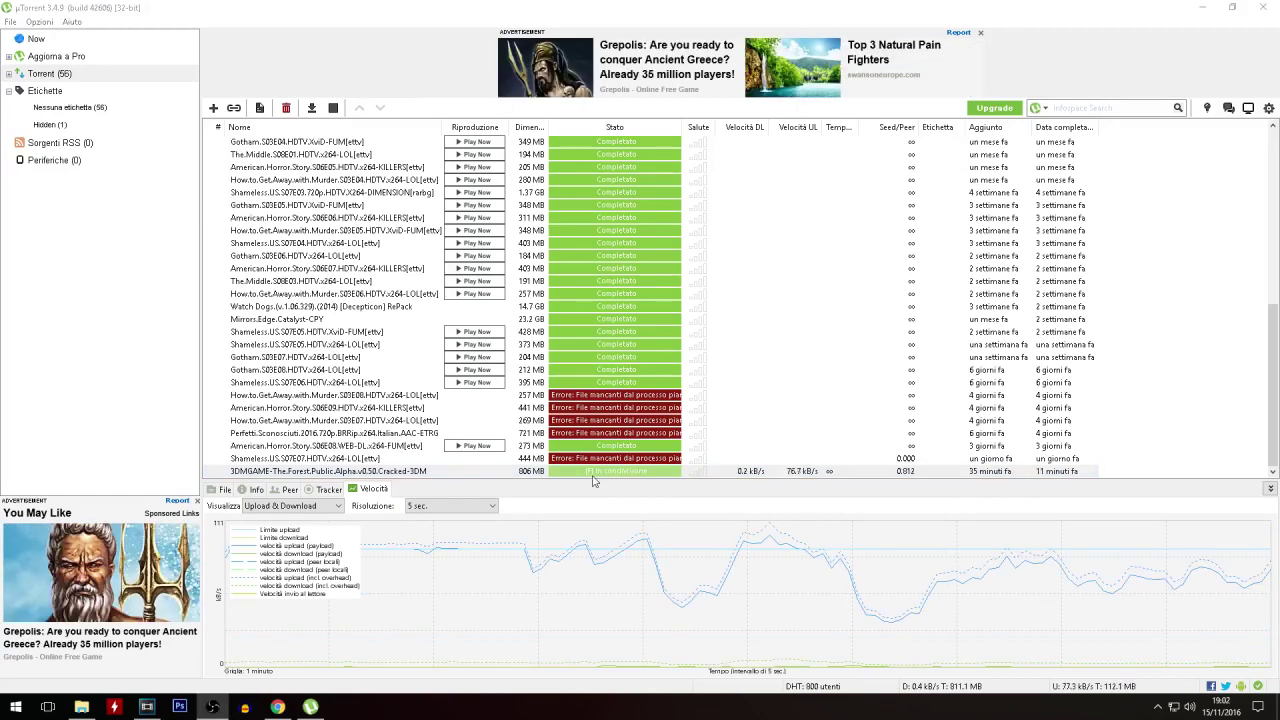
Stop the completed 3DMGAME-The.Forest torrent and open its download folder
{"action": "right_click", "coordinate": [588, 474]}
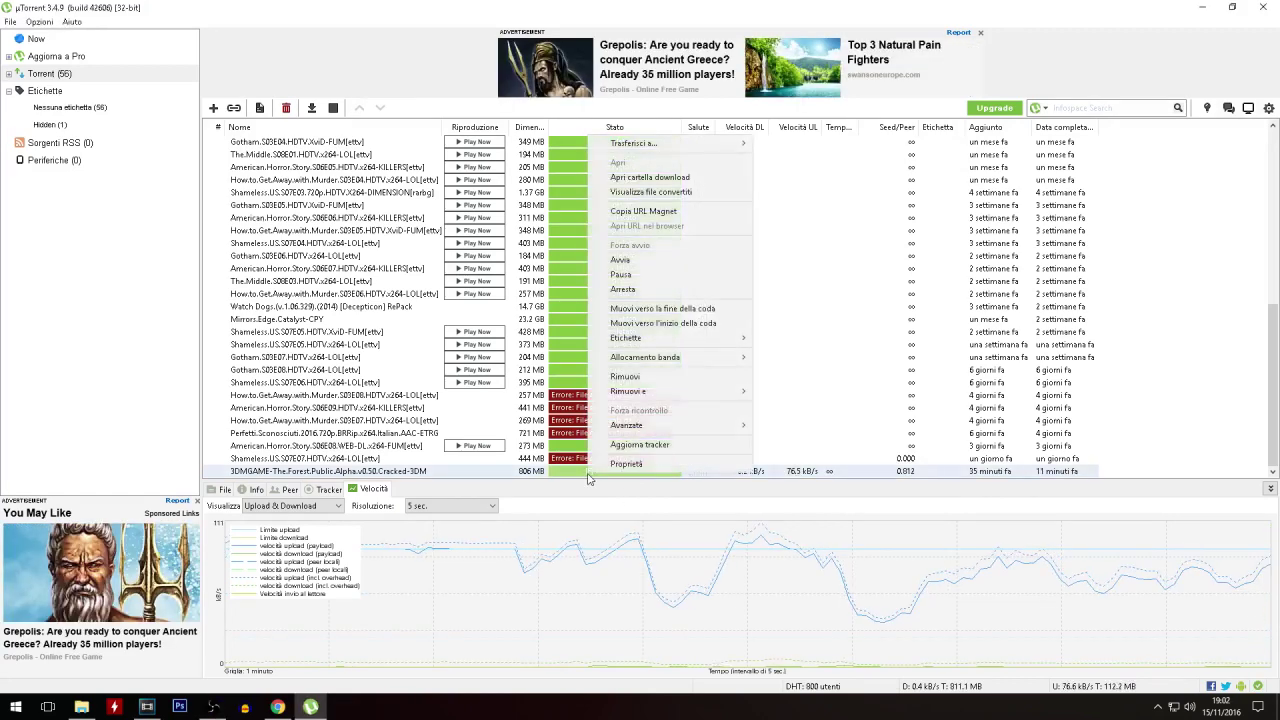
{"action": "left_click", "coordinate": [645, 290]}
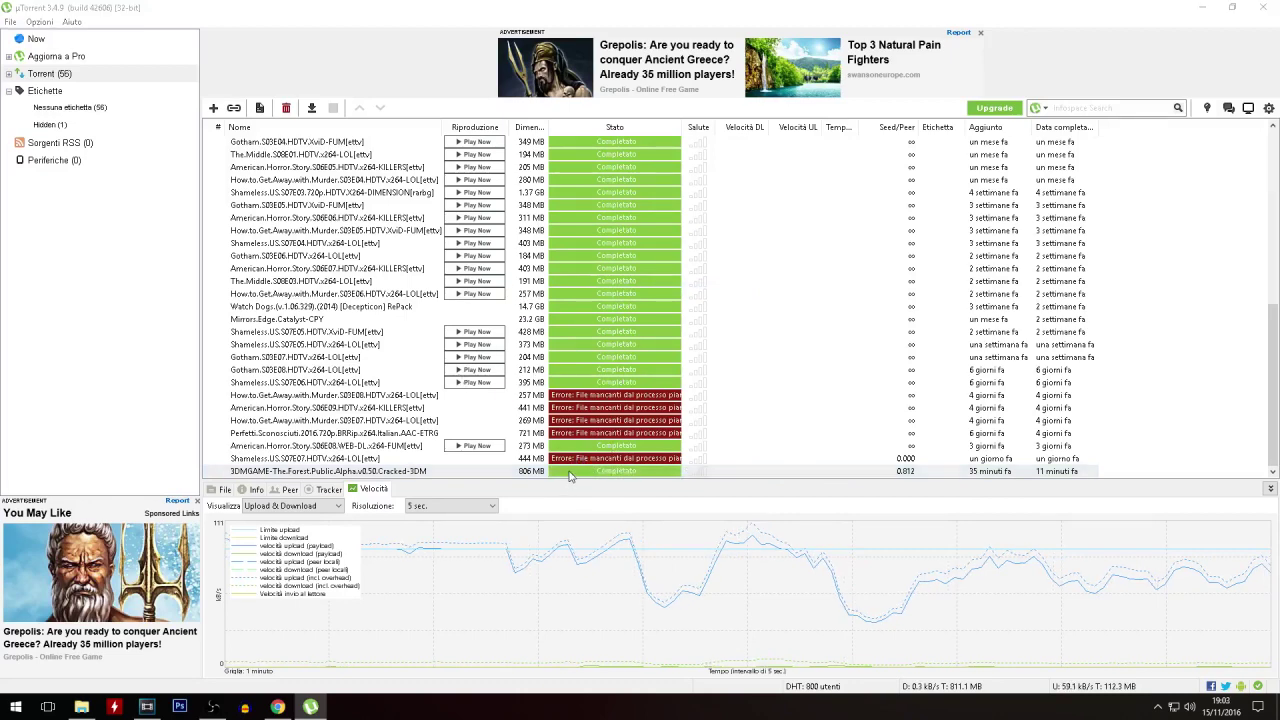
{"action": "double_click", "coordinate": [570, 476]}
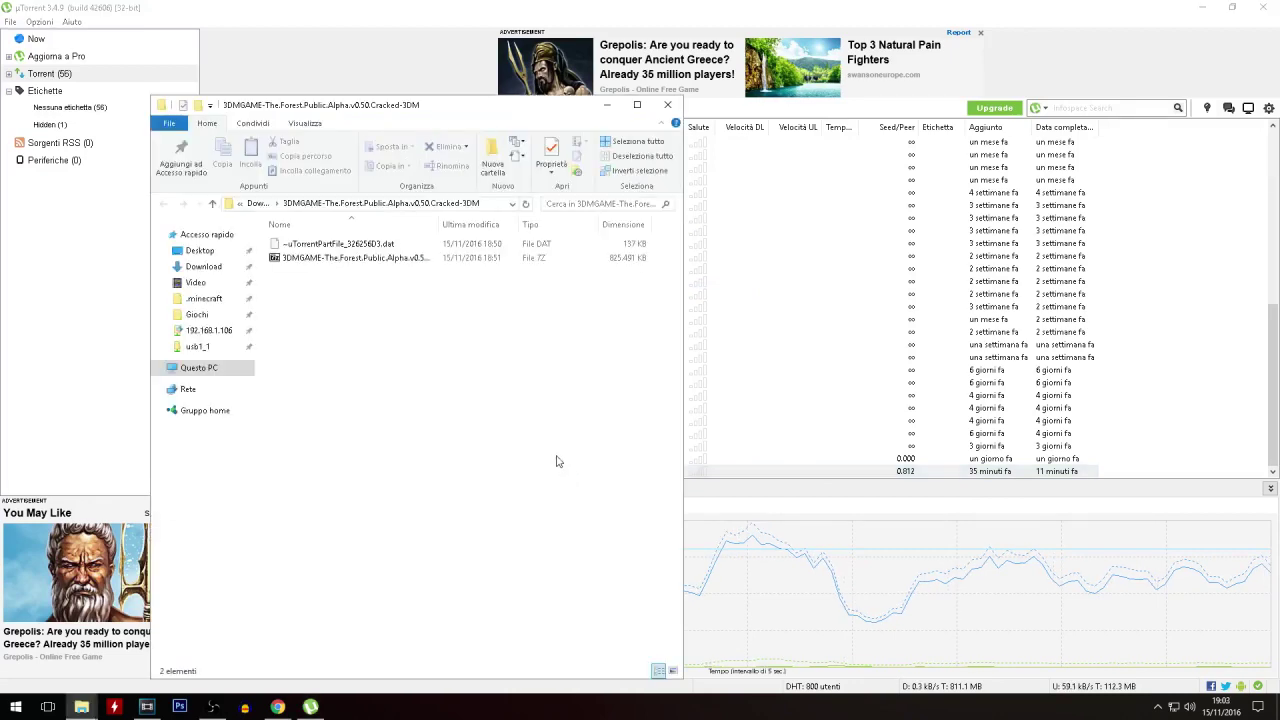
Extract the 3DMGAME-The.Forest.Public.Alpha.v0.50 7z archive with 7-Zip into a subfolder of the download folder
{"action": "left_click", "coordinate": [416, 260]}
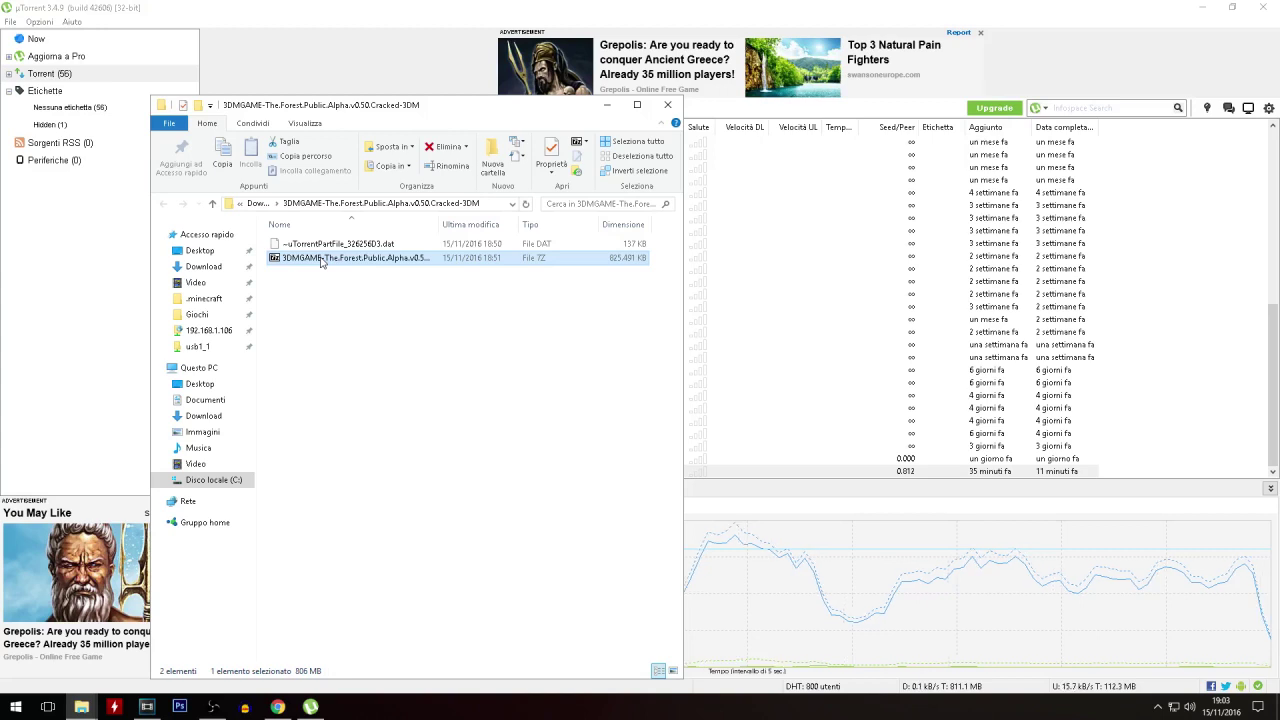
{"action": "right_click", "coordinate": [319, 258]}
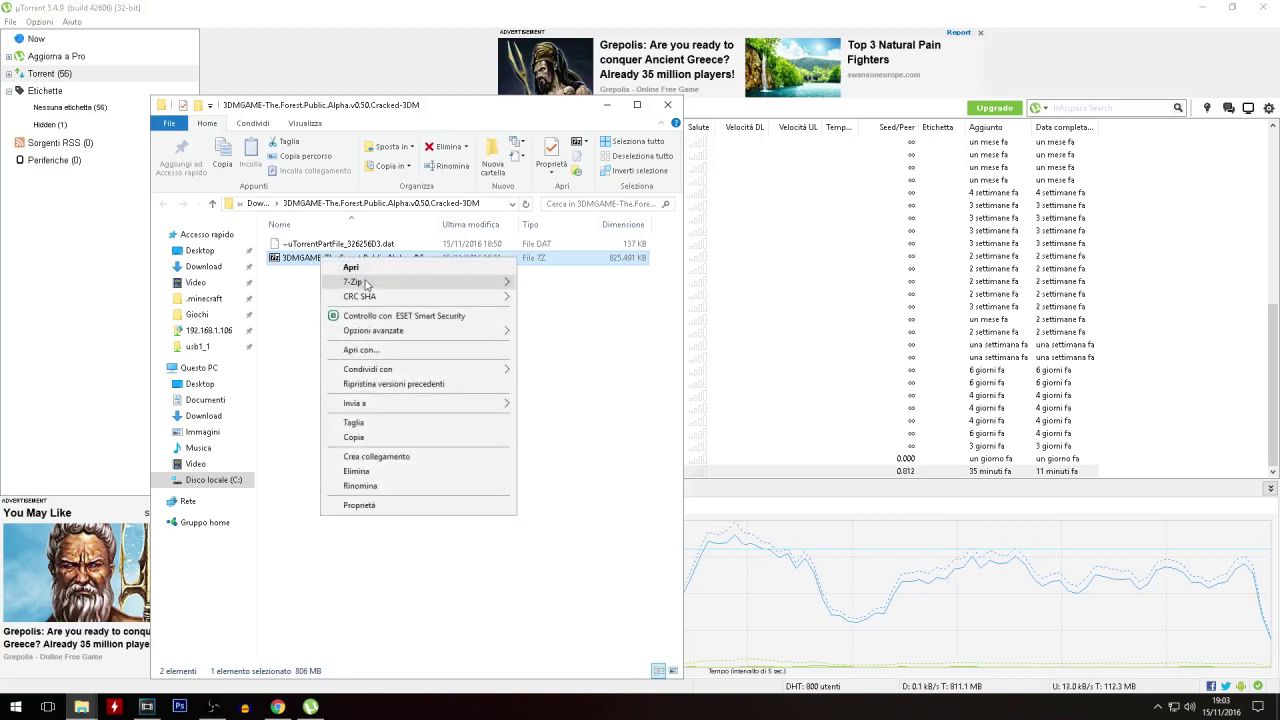
{"action": "mouse_move", "coordinate": [366, 285]}
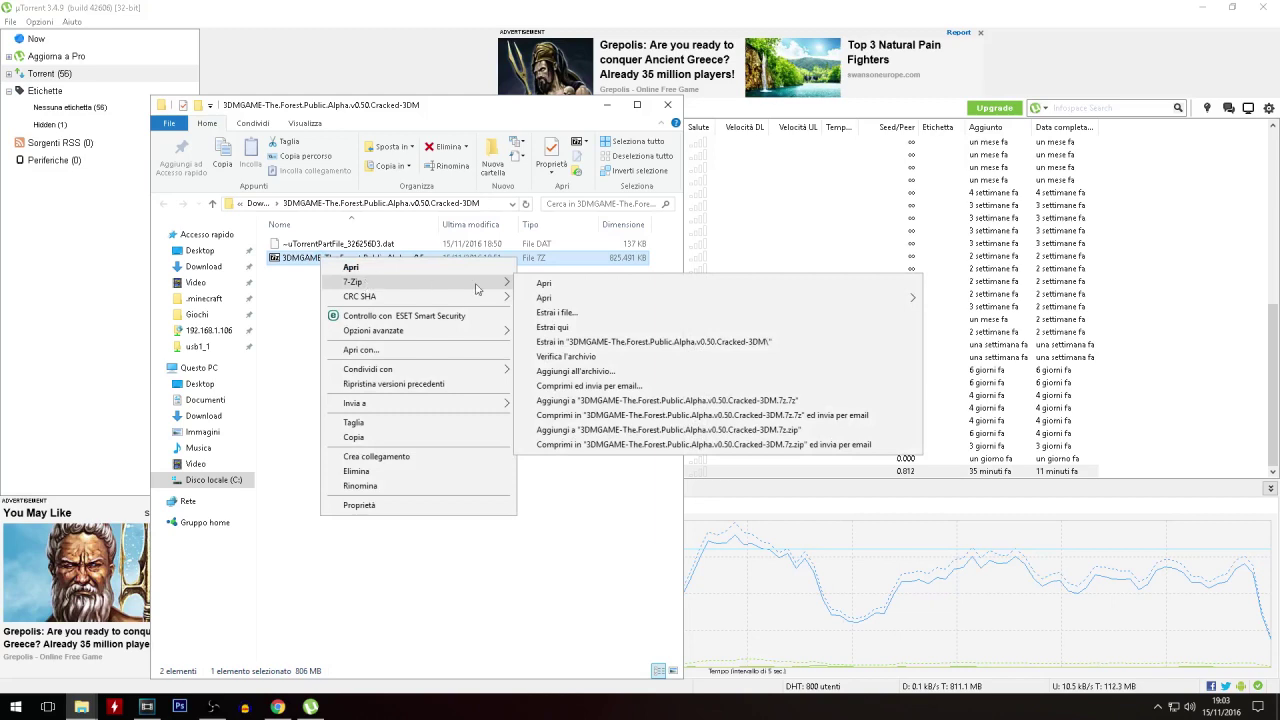
{"action": "left_click", "coordinate": [558, 313]}
{"action": "left_click", "coordinate": [632, 437]}
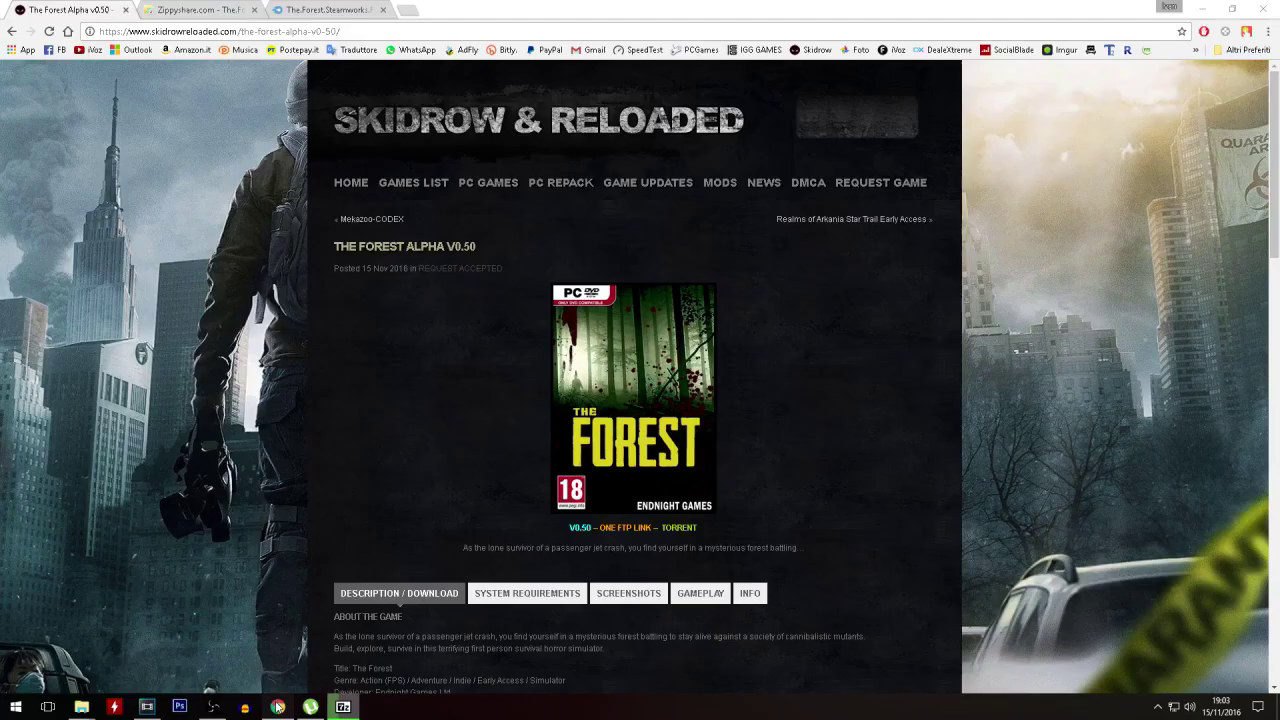
Switch to Chrome to view the MediaFire page for The.Forest.Steamworks.Fix.V5-RVTFiX.rar, and open the Download folder in File Explorer
{"action": "left_click", "coordinate": [275, 702]}
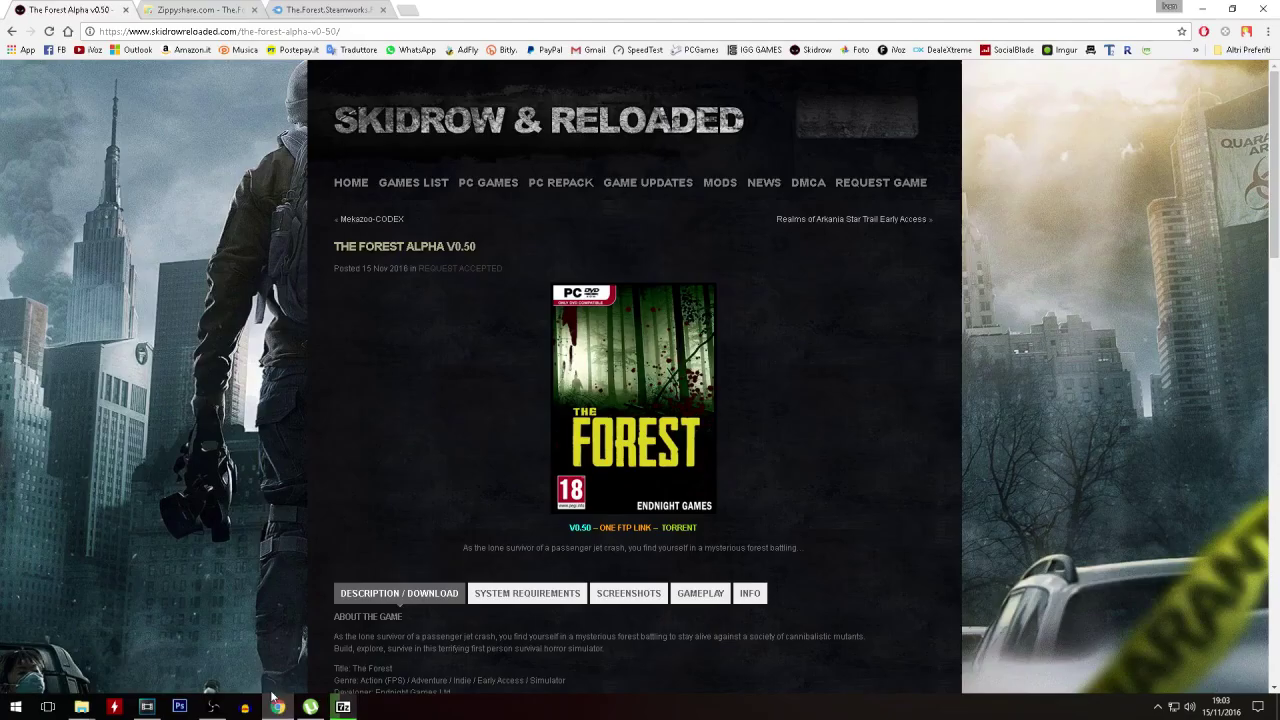
{"action": "left_click", "coordinate": [305, 9]}
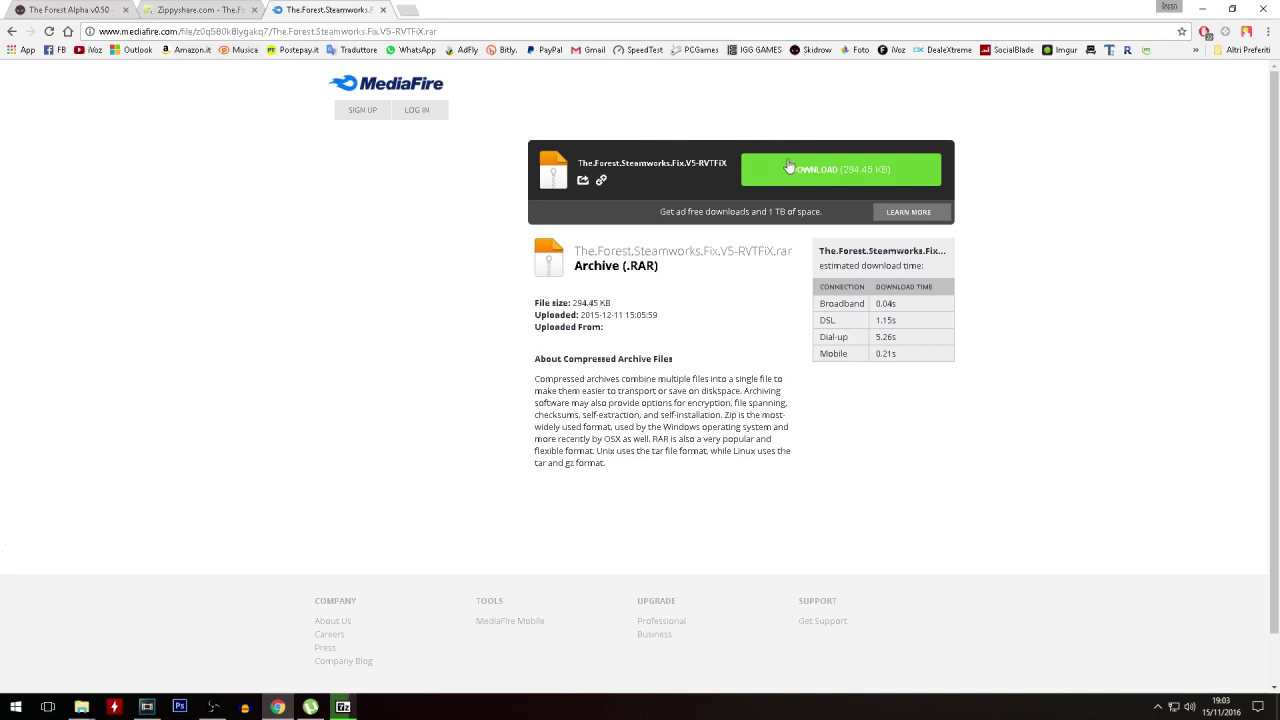
{"action": "mouse_move", "coordinate": [82, 707]}
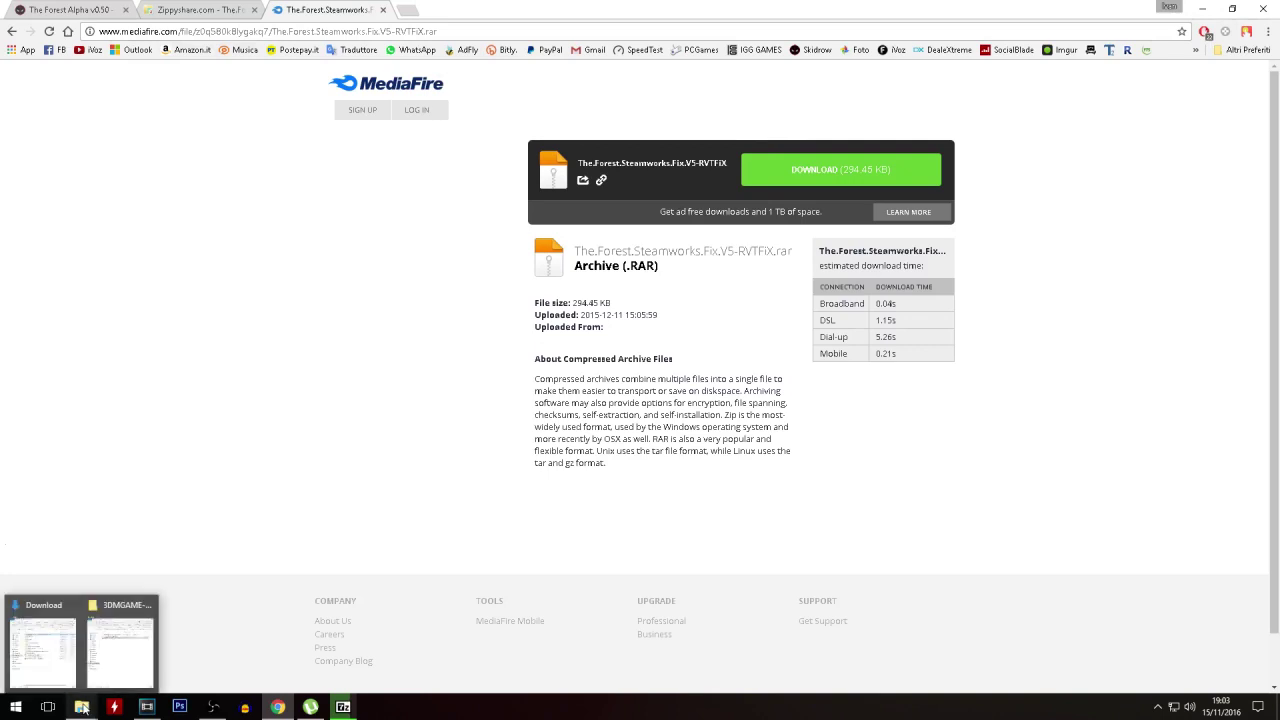
{"action": "left_click", "coordinate": [109, 658]}
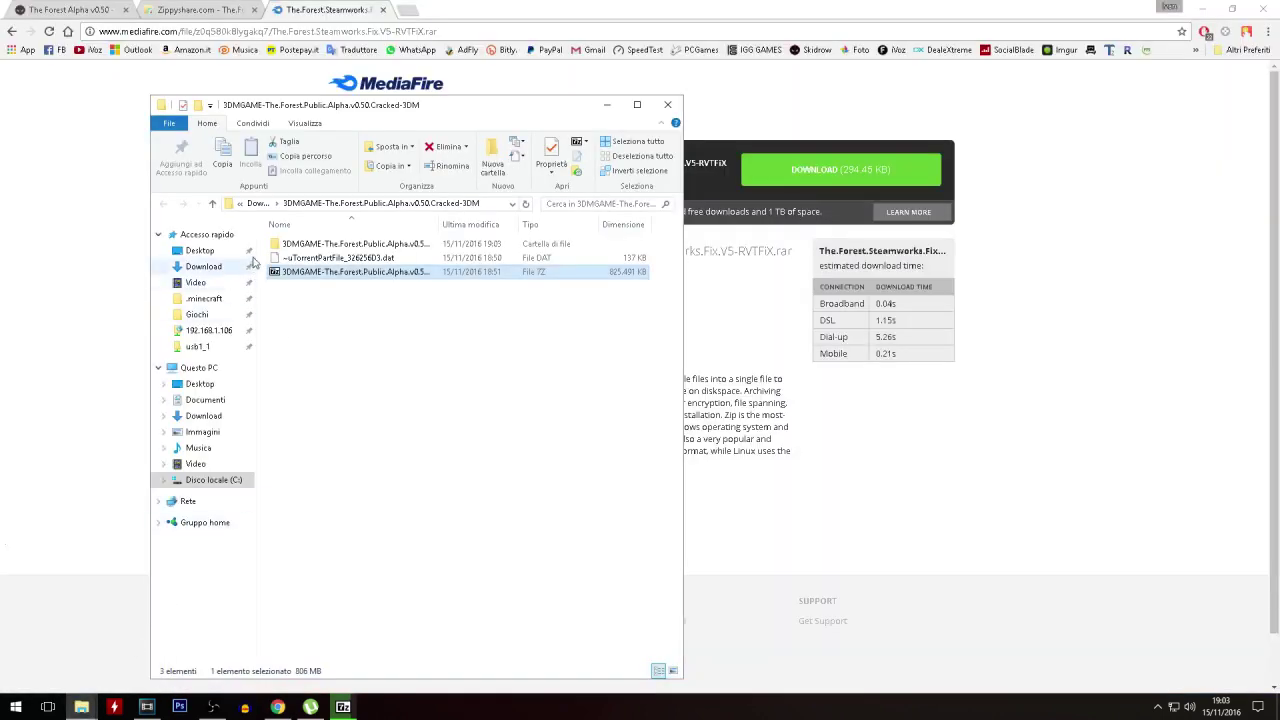
{"action": "left_click", "coordinate": [200, 266]}
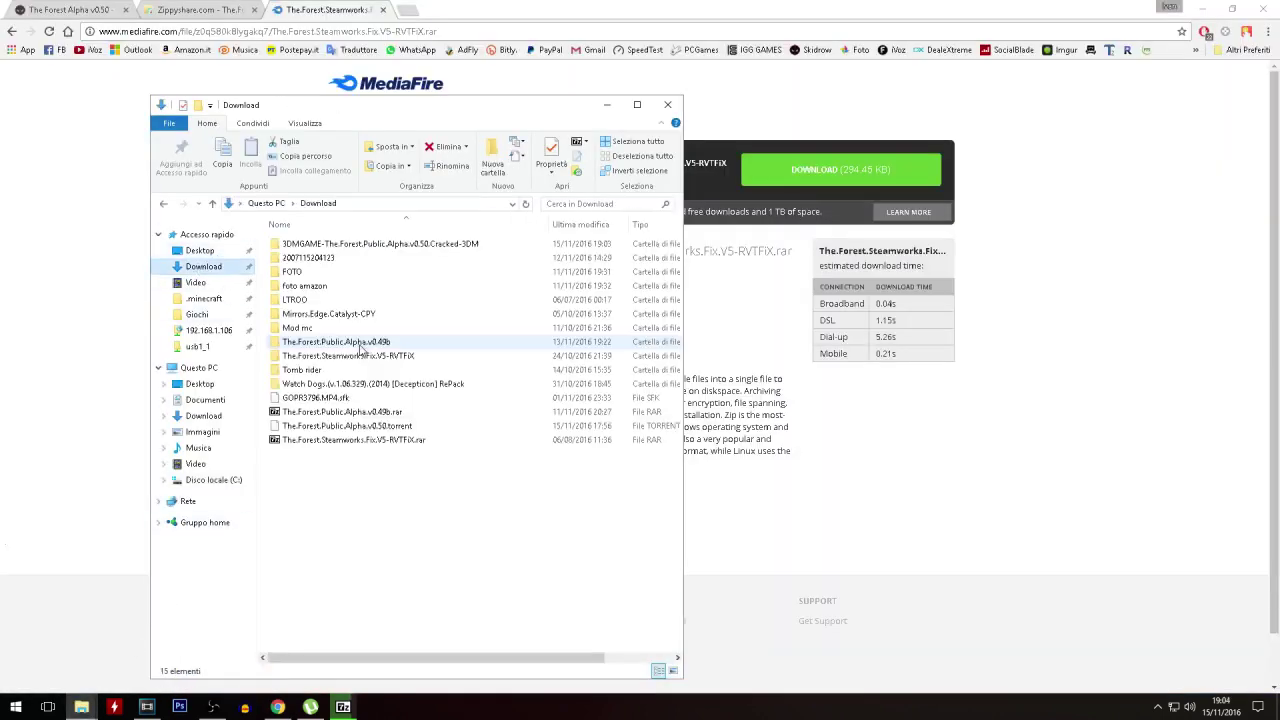
{"action": "left_click", "coordinate": [345, 412]}
{"action": "left_click", "coordinate": [360, 441]}
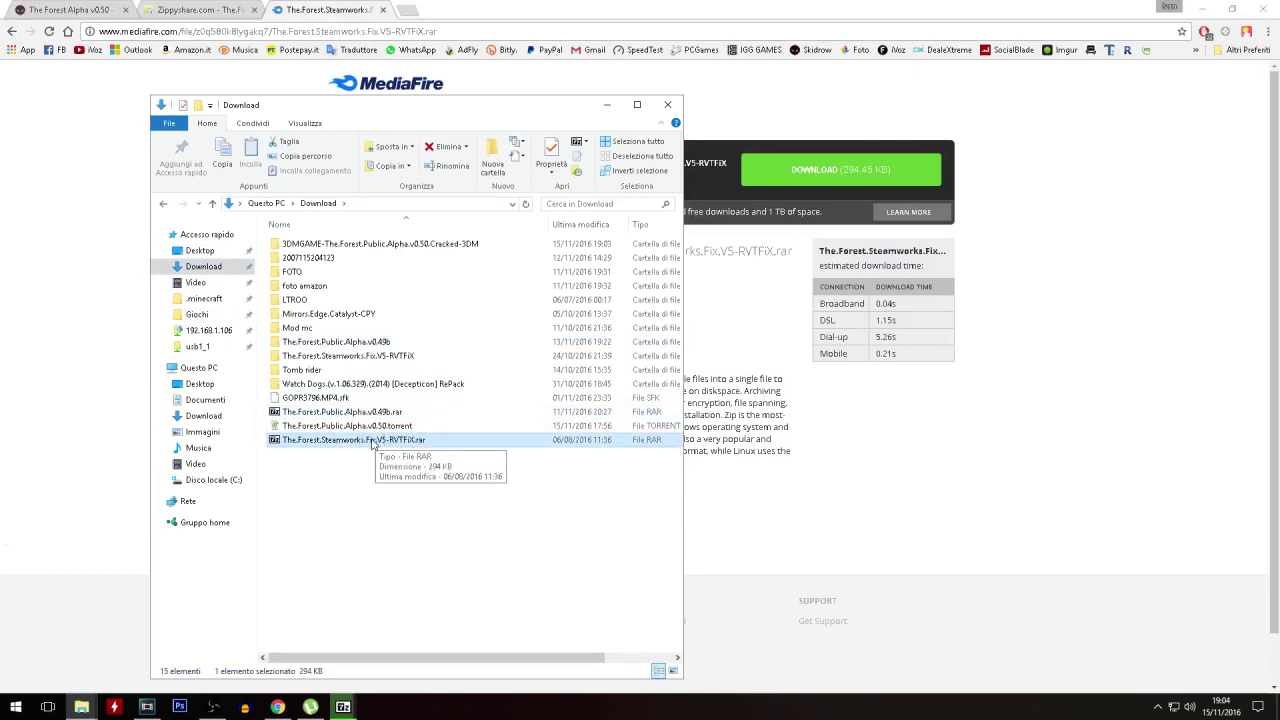
{"action": "right_click", "coordinate": [373, 444]}
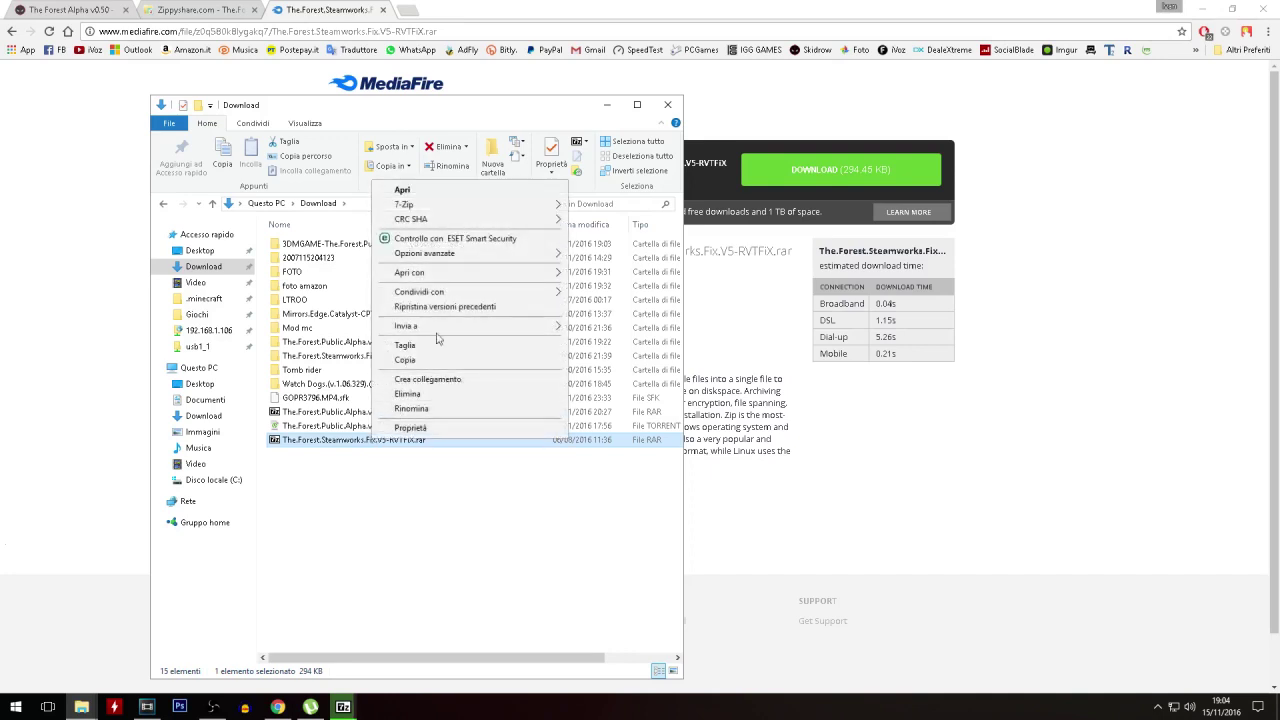
{"action": "mouse_move", "coordinate": [460, 214]}
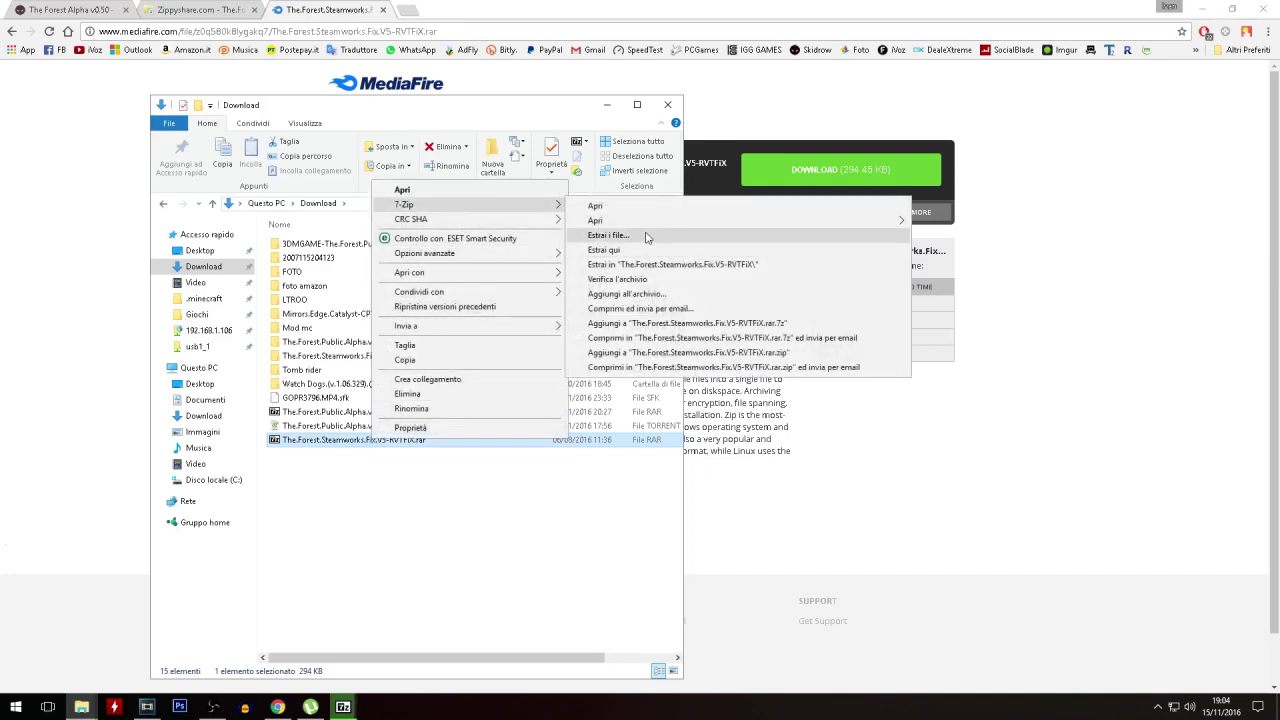
{"action": "left_click", "coordinate": [414, 494]}
Open the The.Forest.Steamworks.Fix.V5-RVTFiX folder in Download and select all of its contents
{"action": "left_click", "coordinate": [355, 355]}
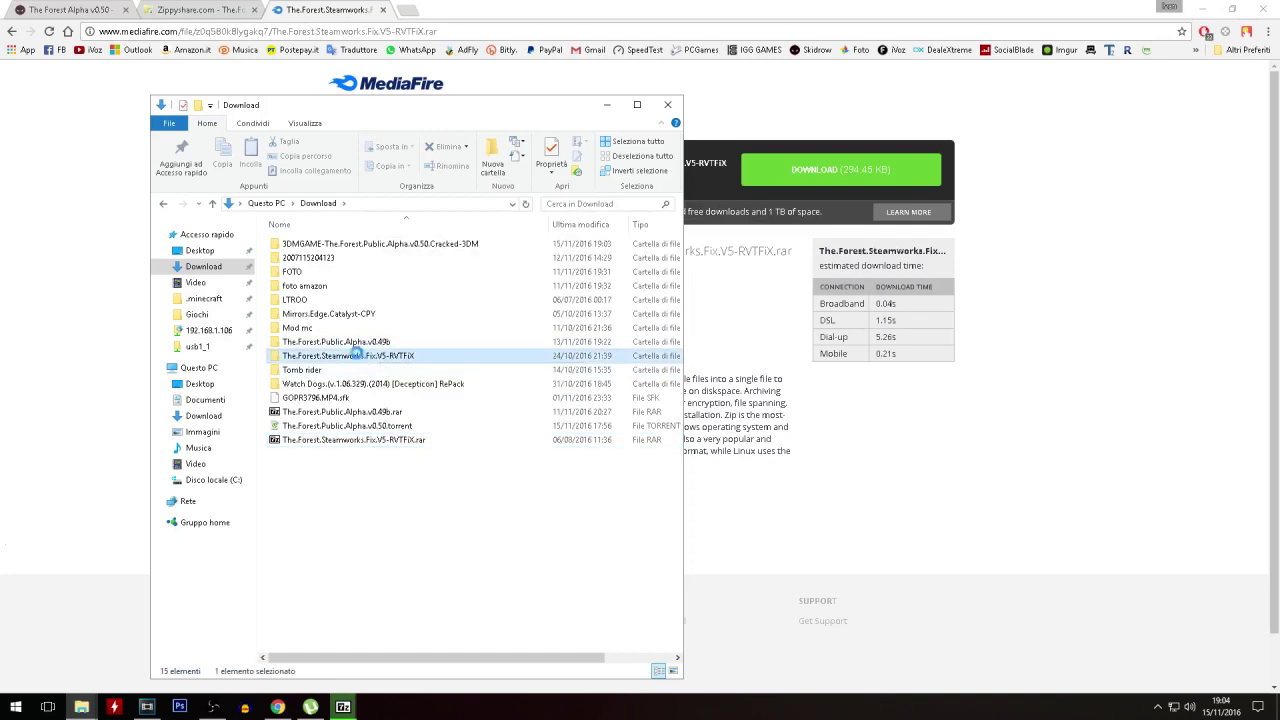
{"action": "double_click", "coordinate": [355, 352]}
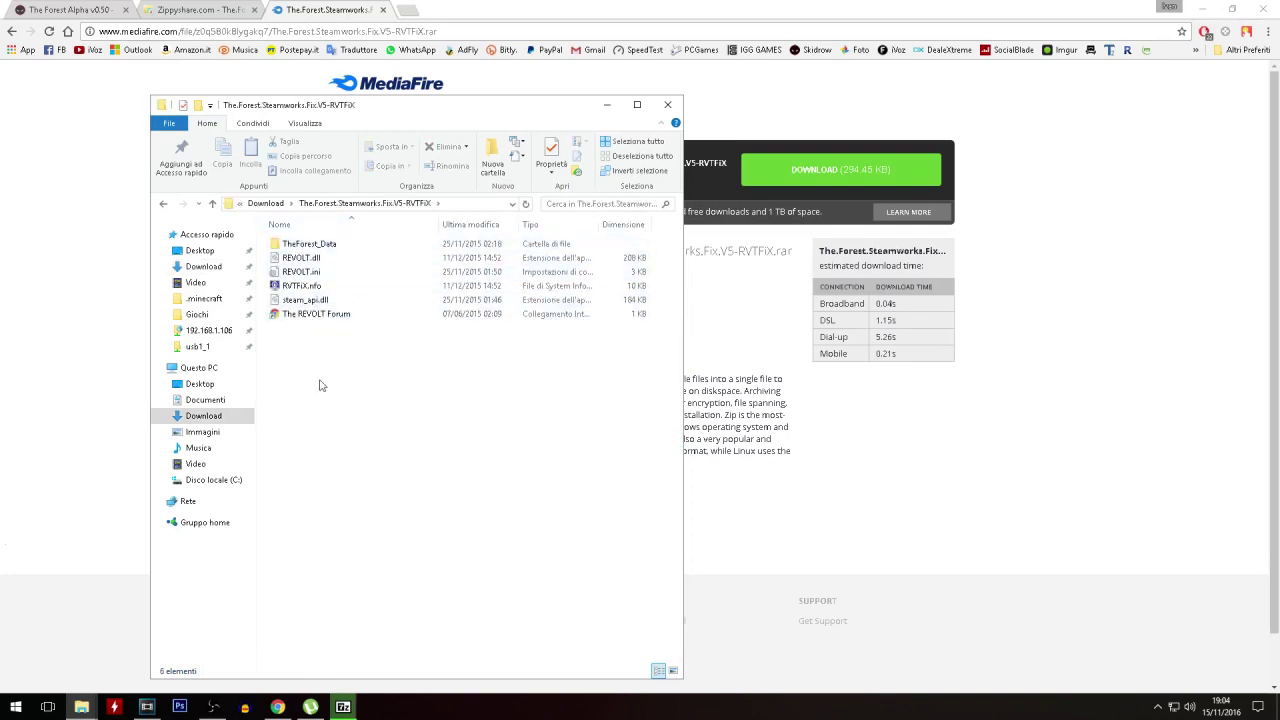
{"action": "key", "text": "ctrl+a"}
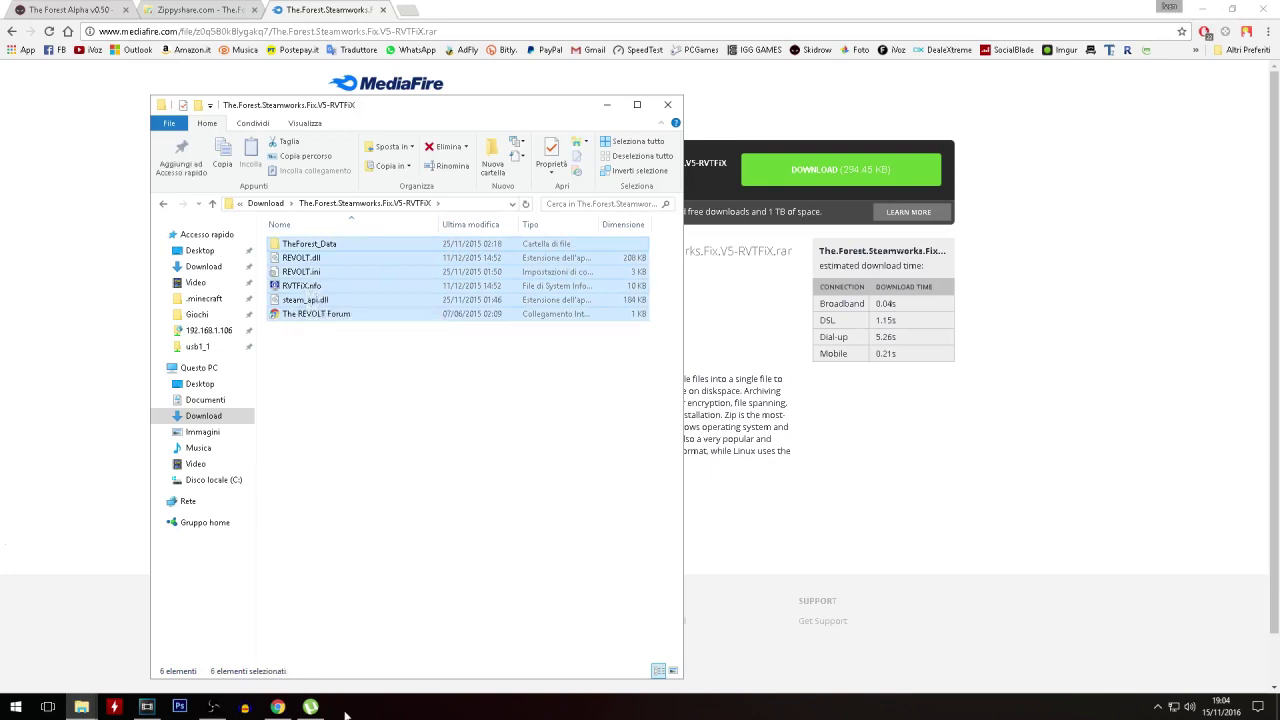
In the other Download window, open the extracted v0.50 game's The Forest folder and place that window beside the Steamworks fix window
{"action": "left_click", "coordinate": [105, 685]}
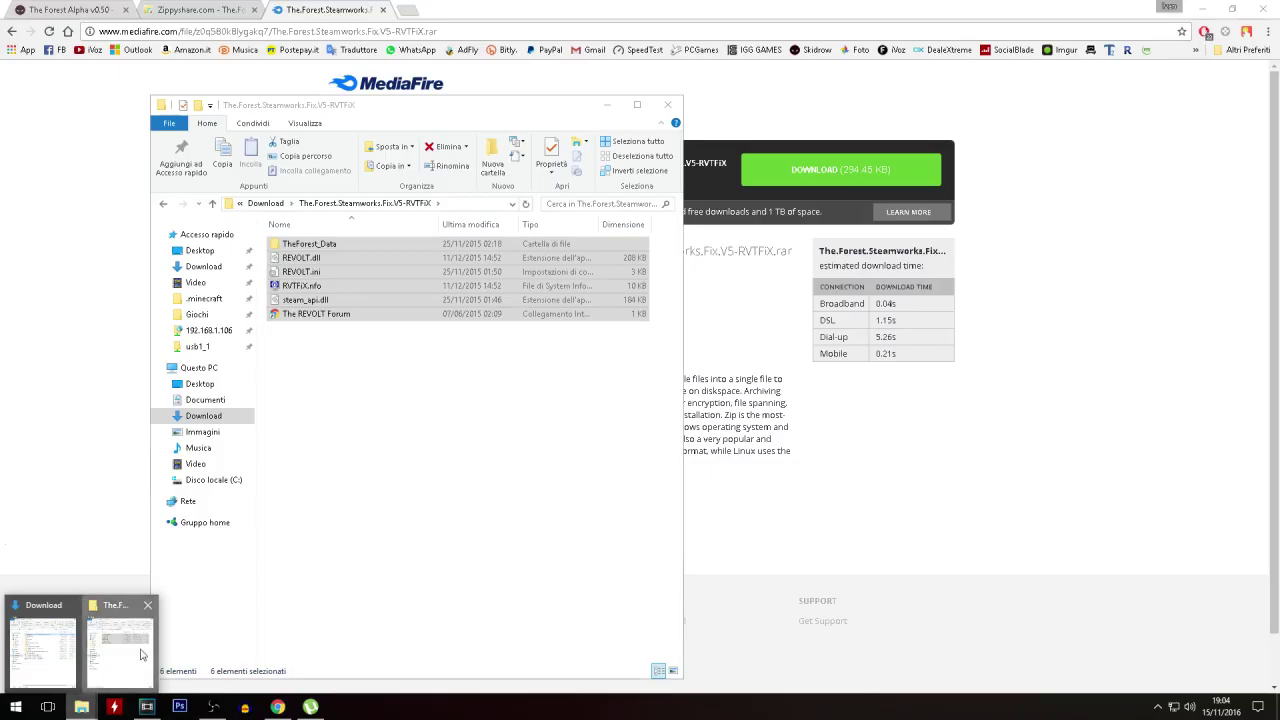
{"action": "left_click", "coordinate": [114, 650]}
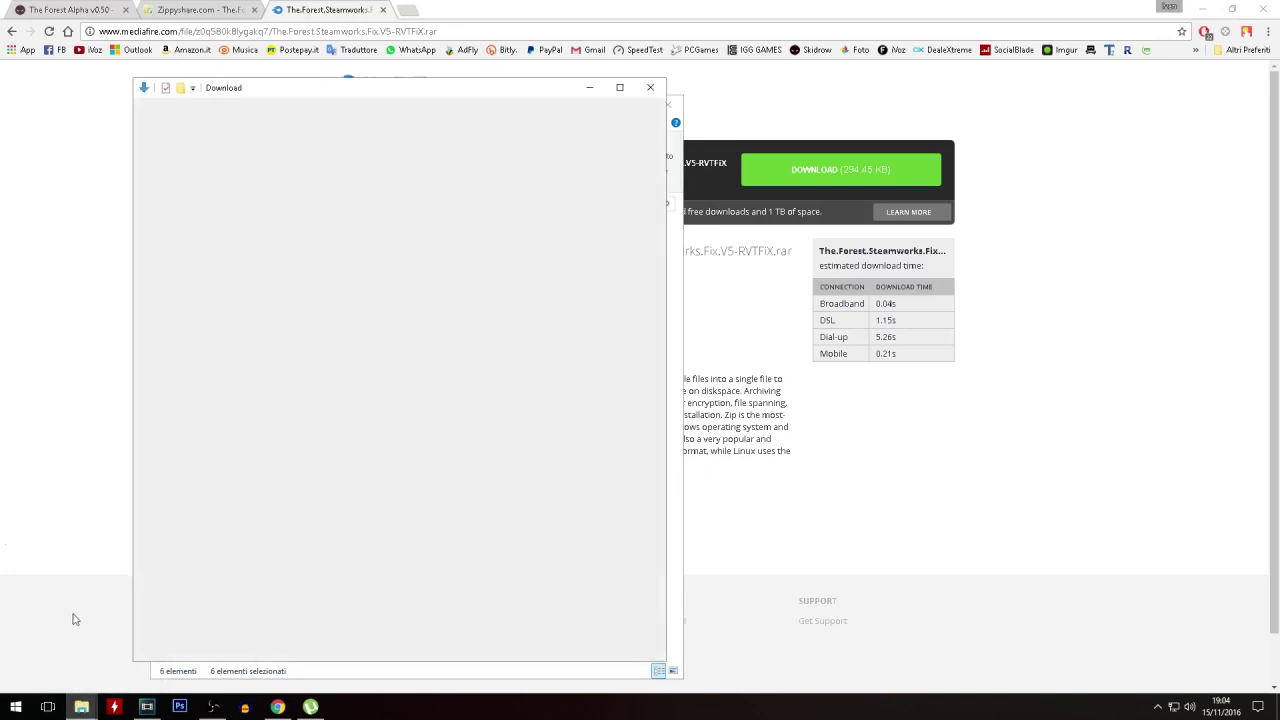
{"action": "double_click", "coordinate": [330, 228]}
{"action": "left_click", "coordinate": [330, 228]}
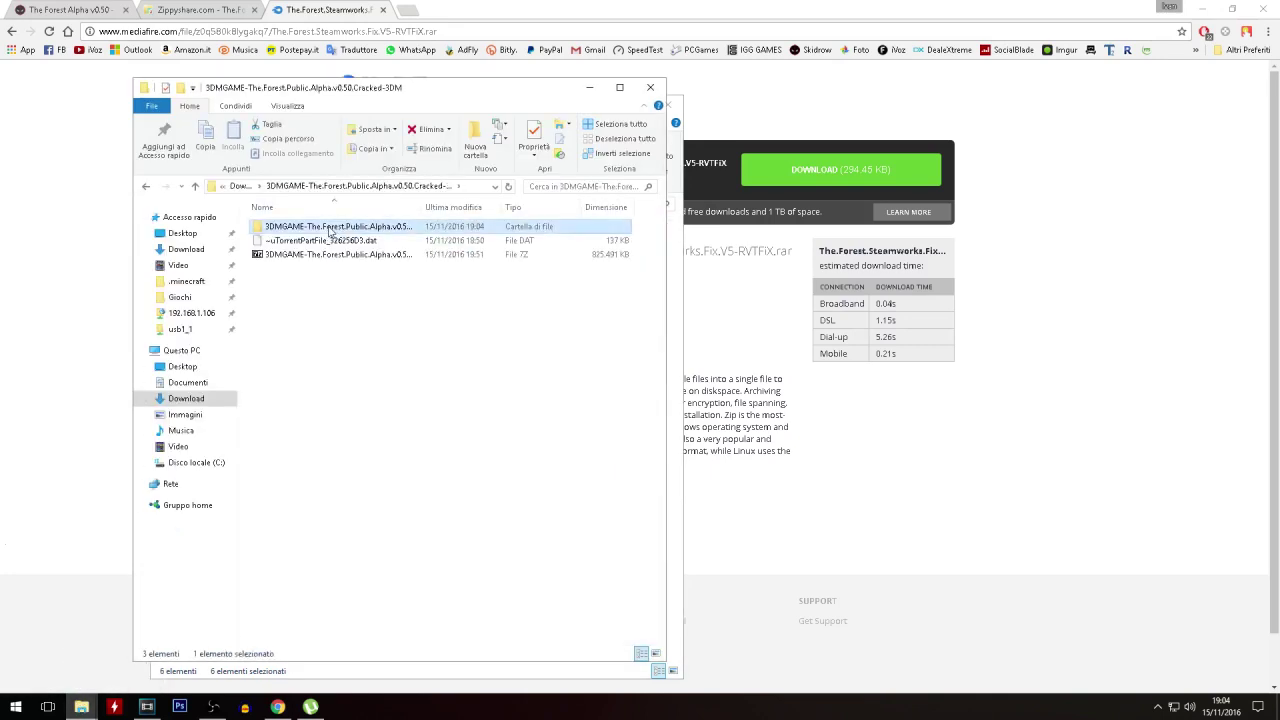
{"action": "double_click", "coordinate": [330, 229]}
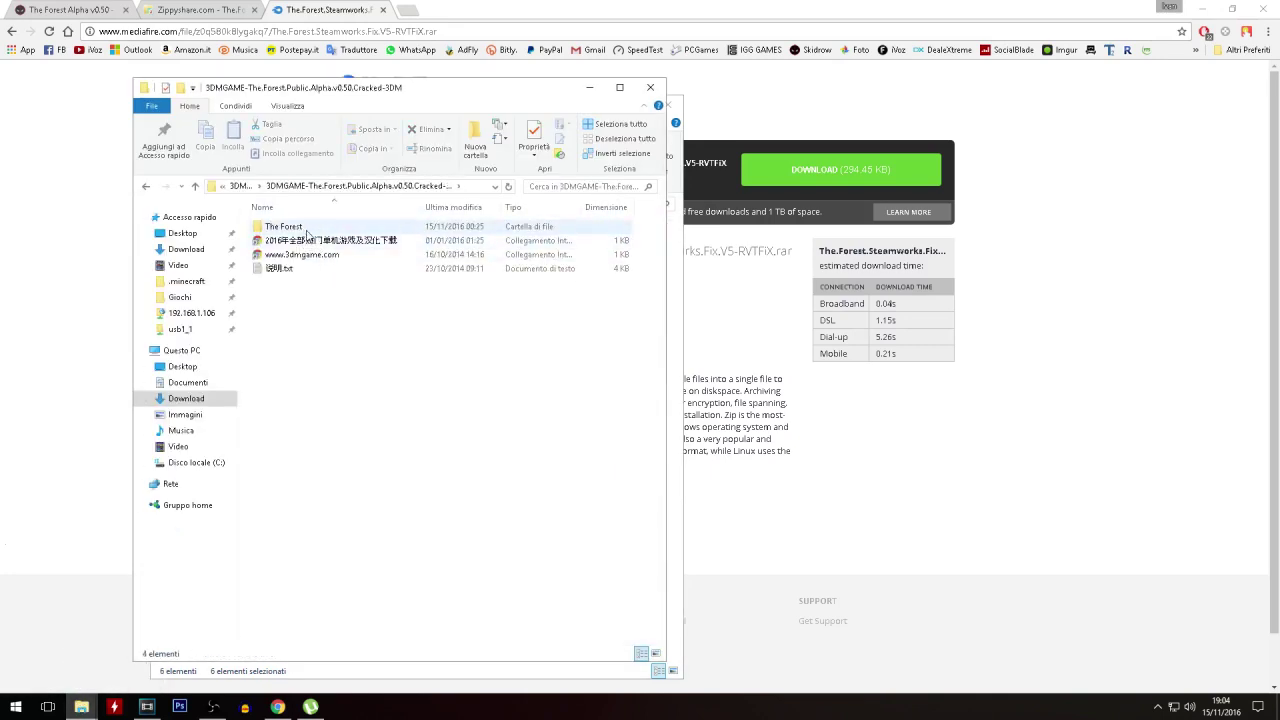
{"action": "double_click", "coordinate": [301, 228]}
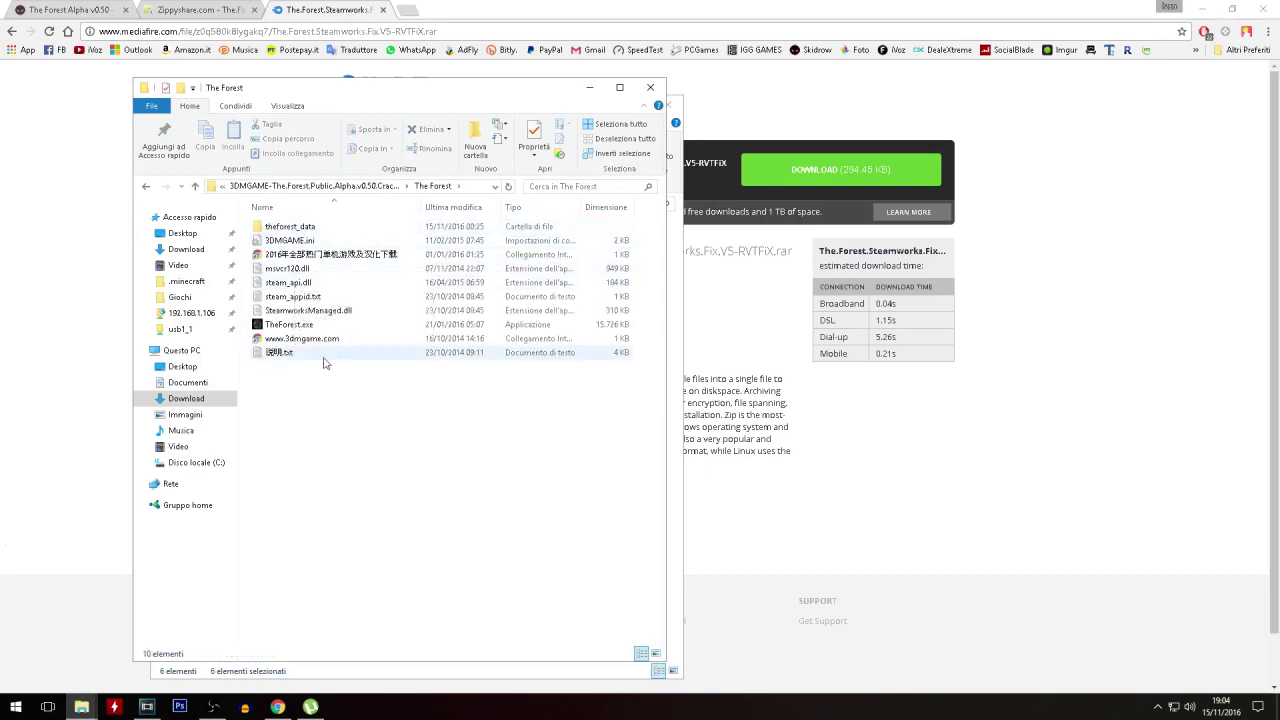
{"action": "left_click_drag", "start_coordinate": [455, 90], "coordinate": [904, 87]}
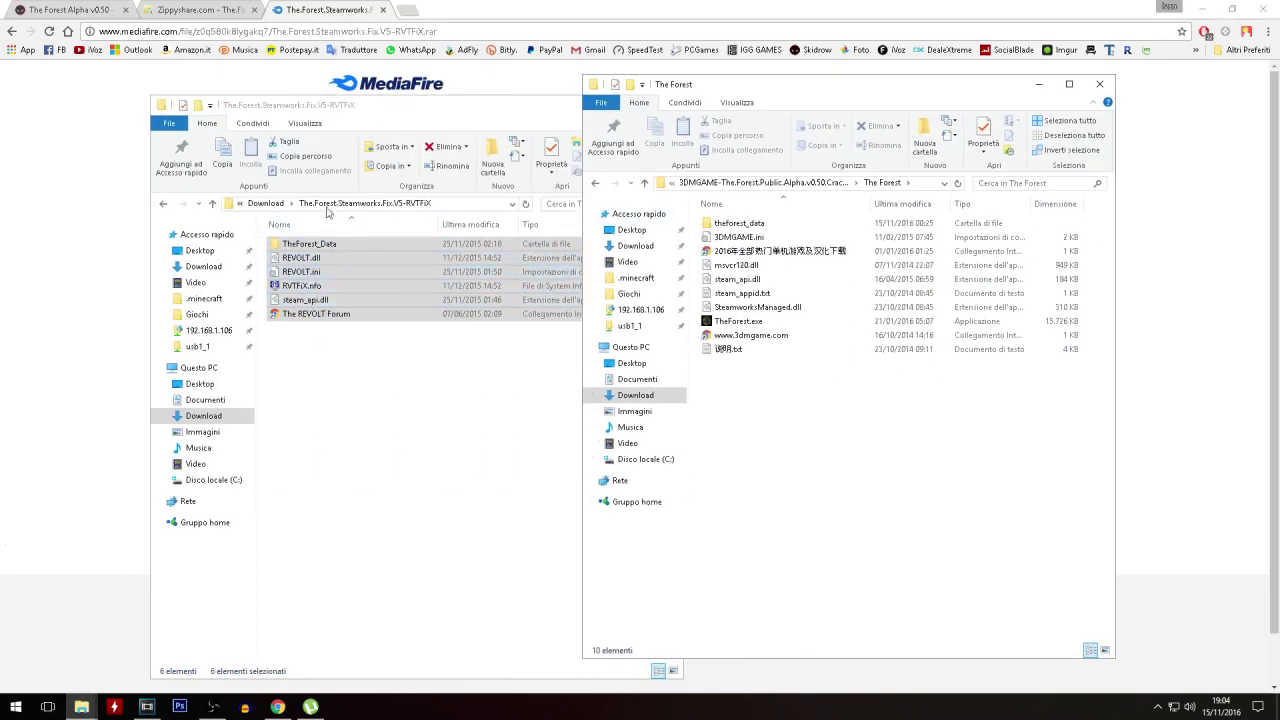
Copy all the Steamworks fix files into the The Forest folder, merging theforest_data and replacing the files with matching names
{"action": "right_click", "coordinate": [332, 292]}
{"action": "left_click", "coordinate": [378, 421]}
{"action": "left_click", "coordinate": [838, 474]}
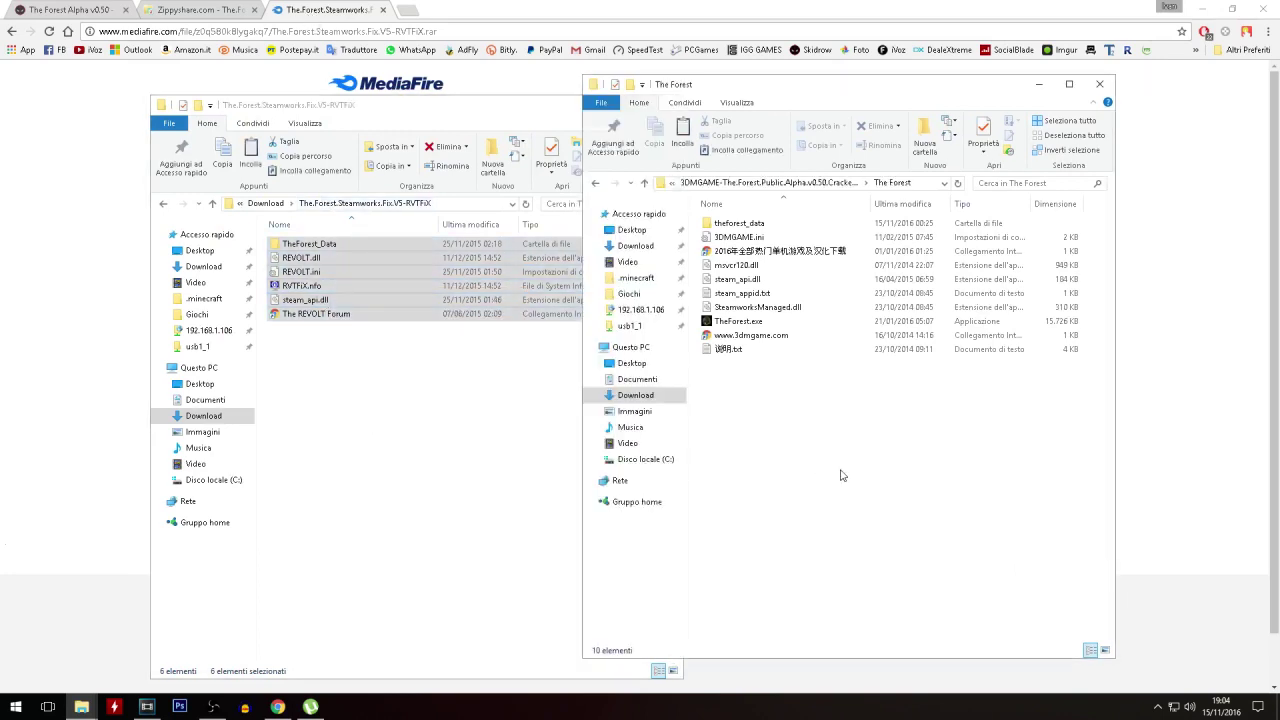
{"action": "right_click", "coordinate": [843, 471]}
{"action": "left_click", "coordinate": [898, 582]}
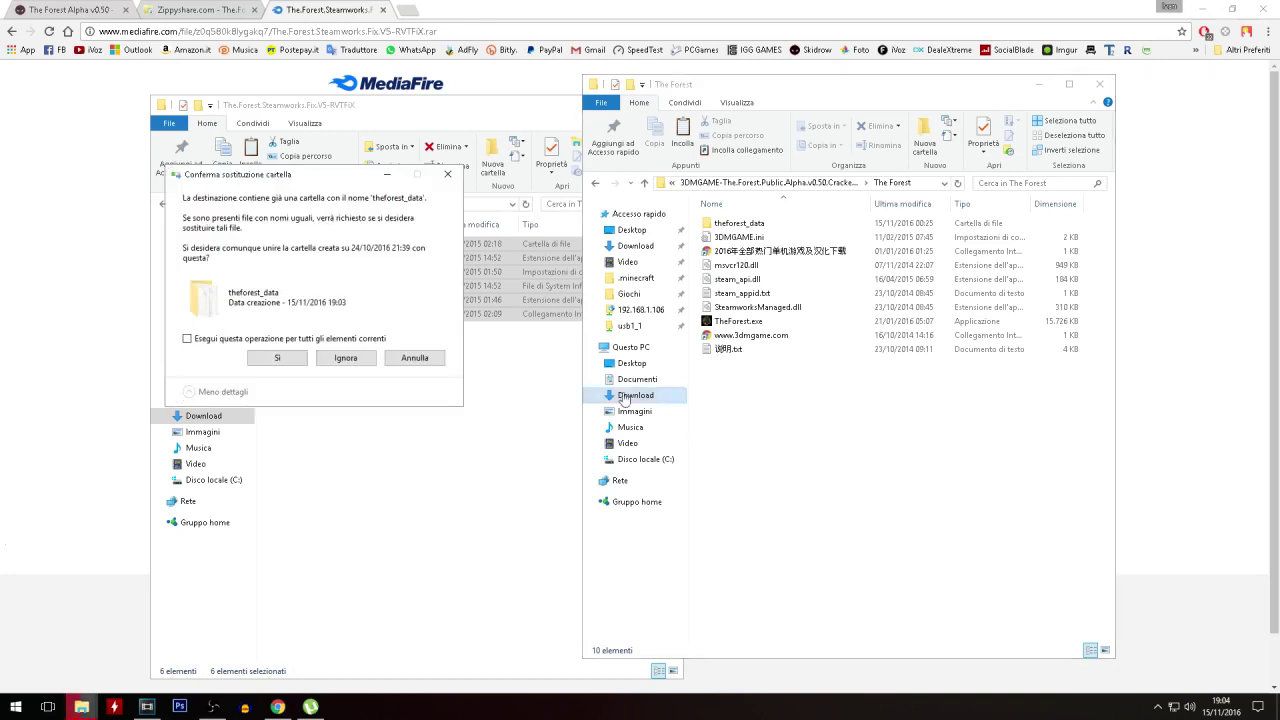
{"action": "left_click", "coordinate": [252, 364]}
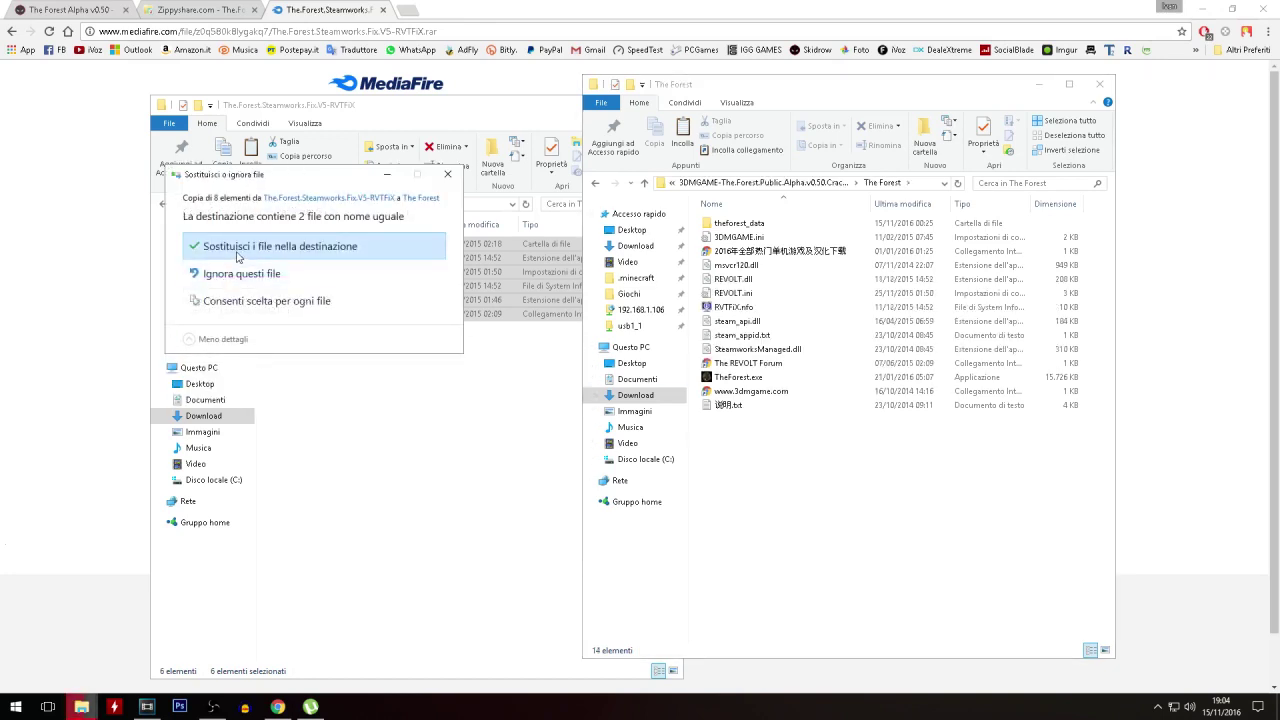
{"action": "left_click", "coordinate": [237, 253]}
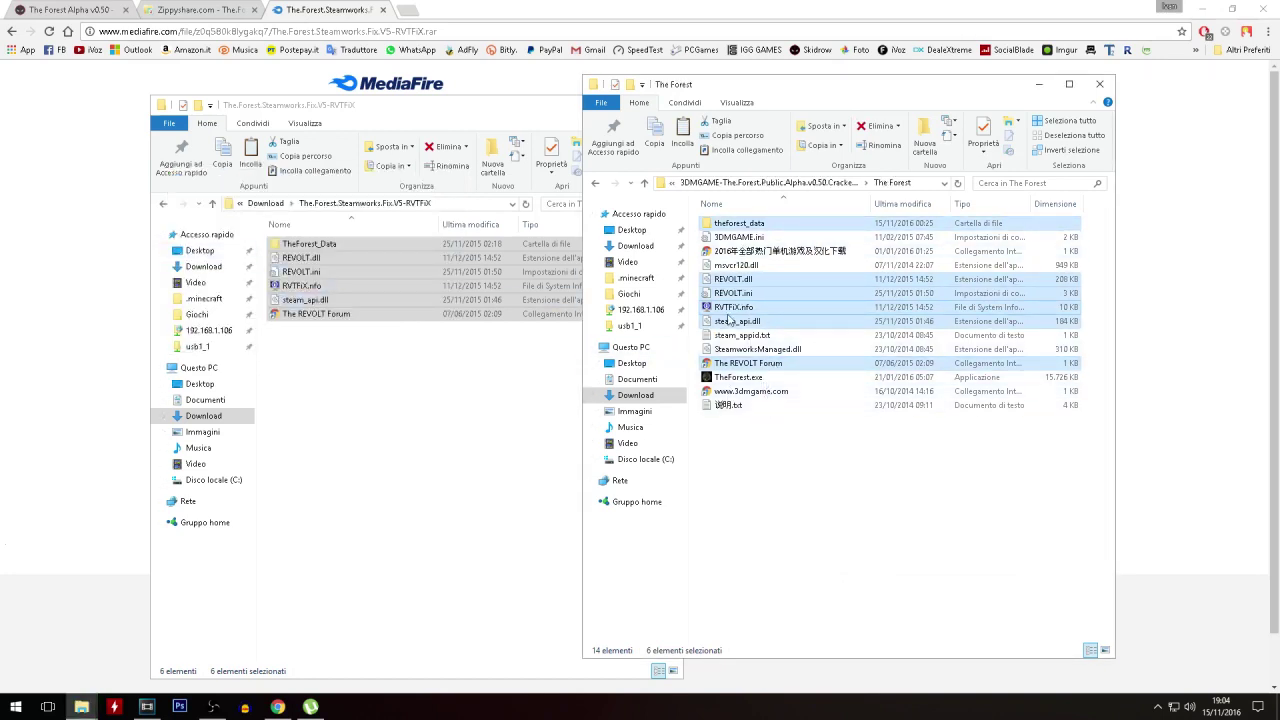
Launch Steam and dismiss its update news window
{"action": "mouse_move", "coordinate": [729, 320]}
{"action": "left_click", "coordinate": [16, 707]}
{"action": "left_click", "coordinate": [237, 387]}
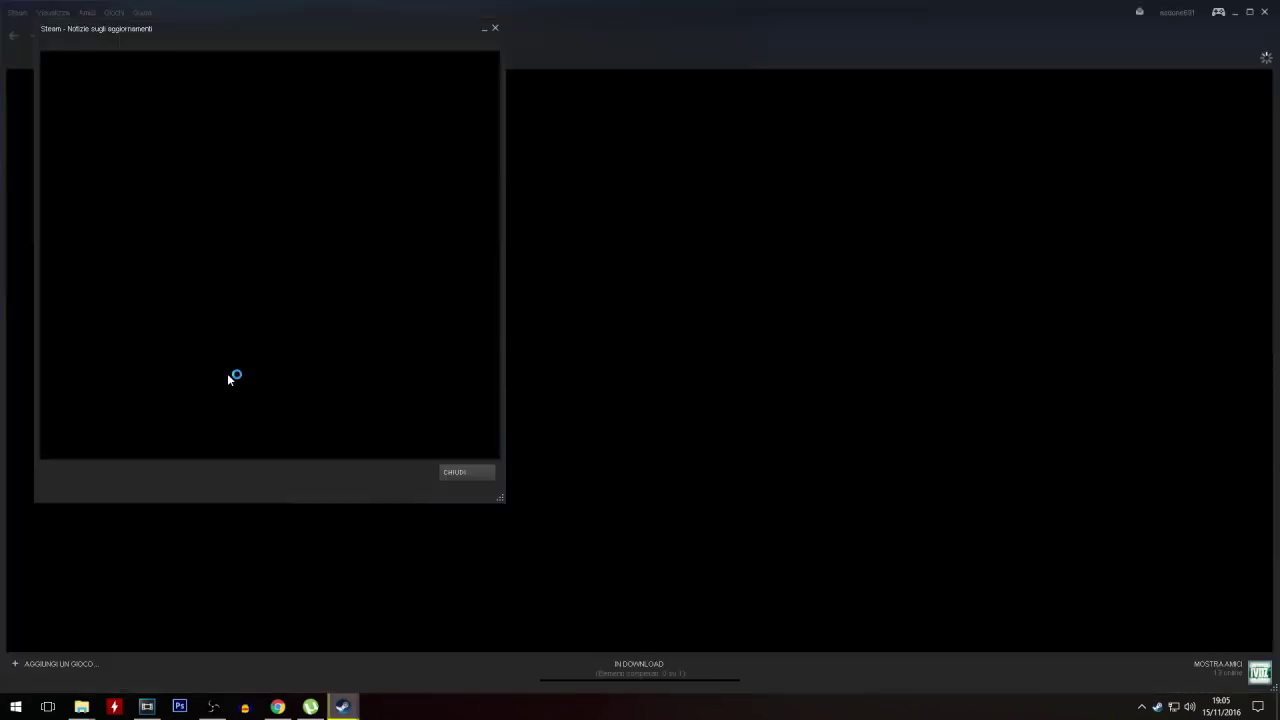
{"action": "left_click", "coordinate": [464, 478]}
Return to the The Forest folder window in File Explorer and run TheForest.exe
{"action": "mouse_move", "coordinate": [277, 707]}
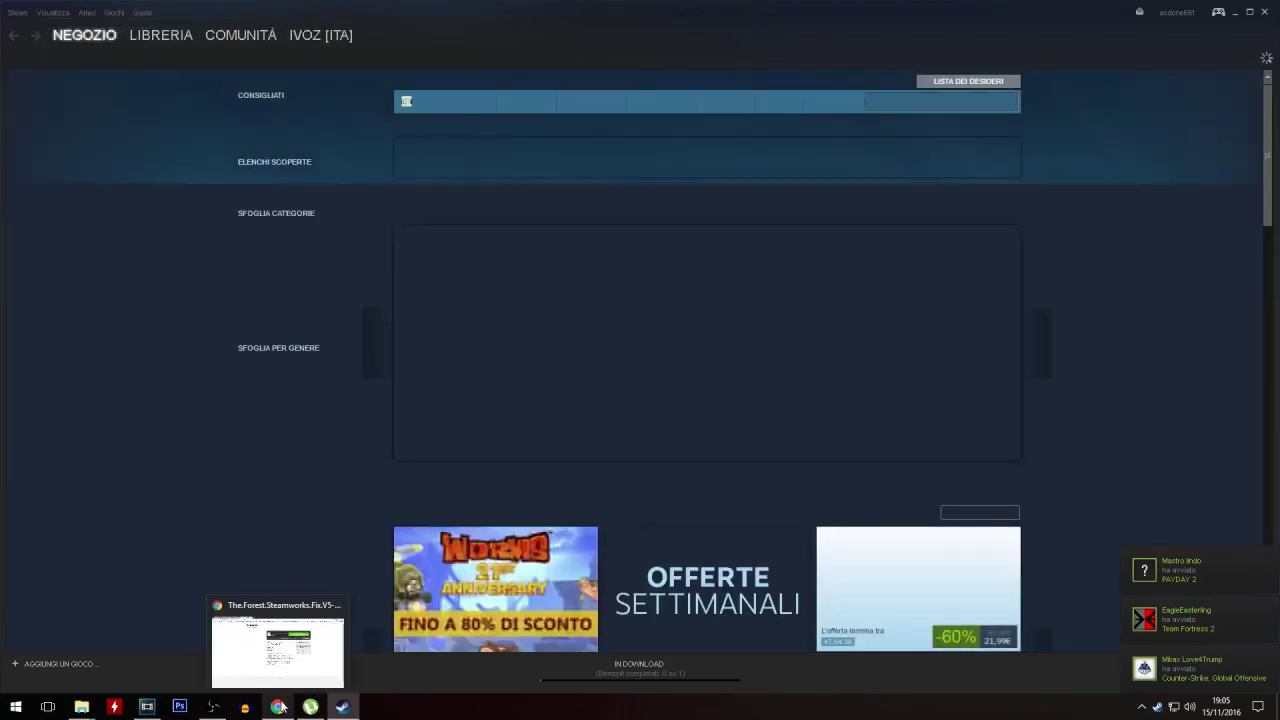
{"action": "mouse_move", "coordinate": [81, 707]}
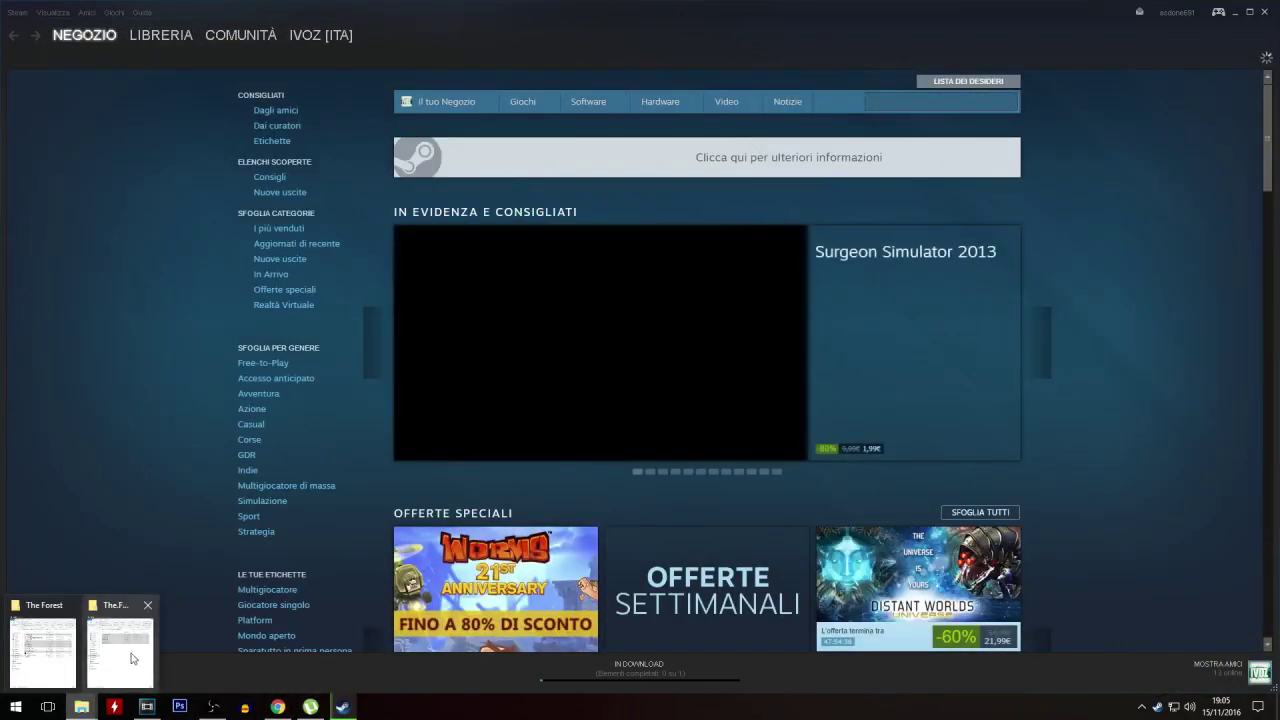
{"action": "left_click", "coordinate": [43, 655]}
{"action": "left_click", "coordinate": [45, 650]}
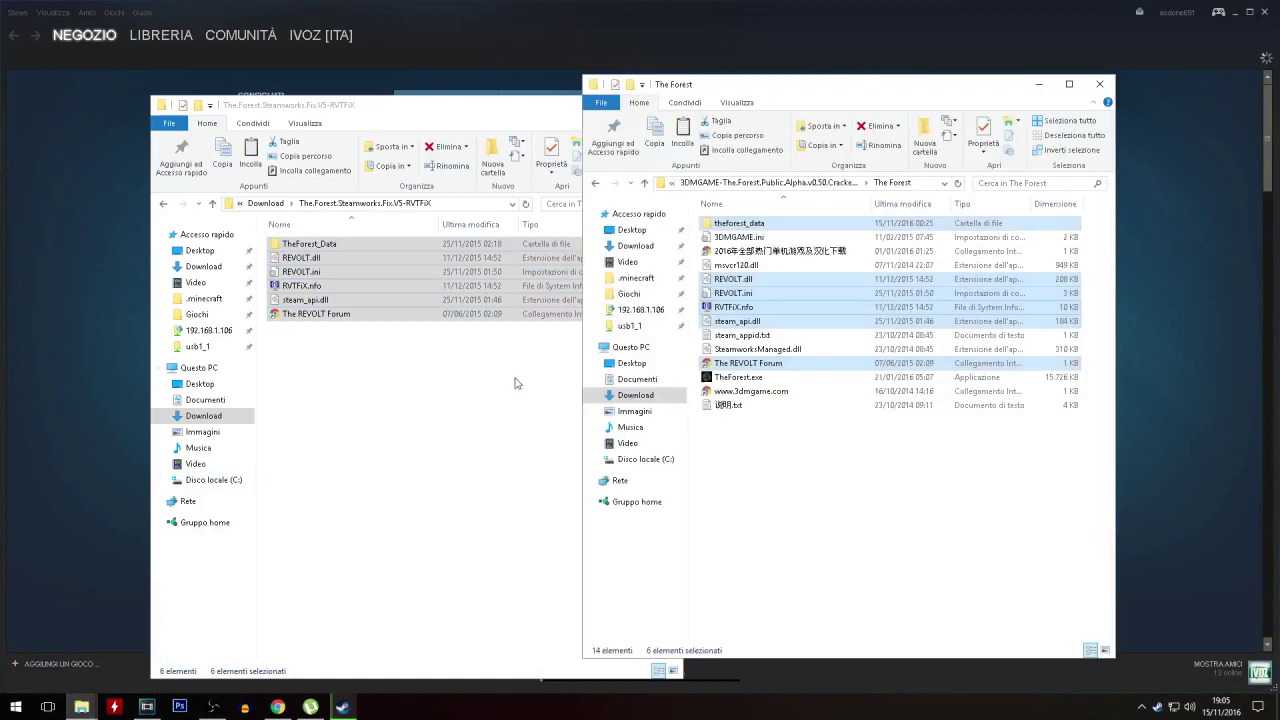
{"action": "double_click", "coordinate": [744, 379]}
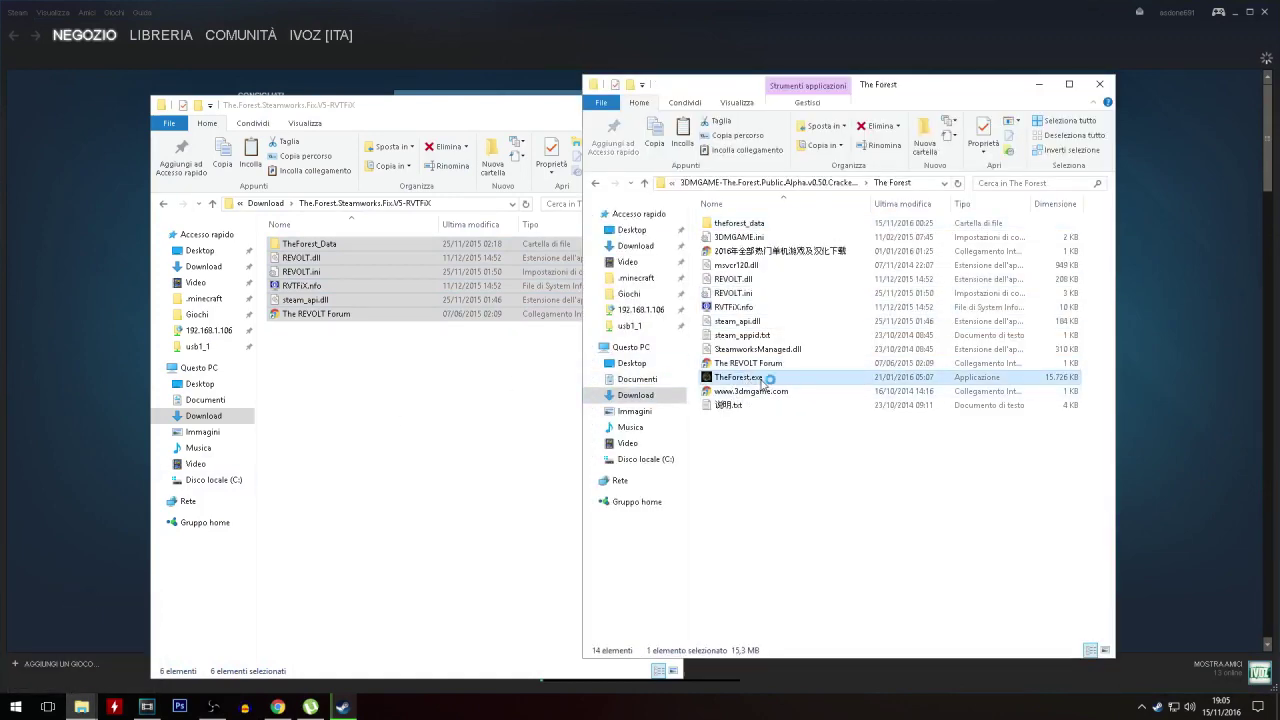